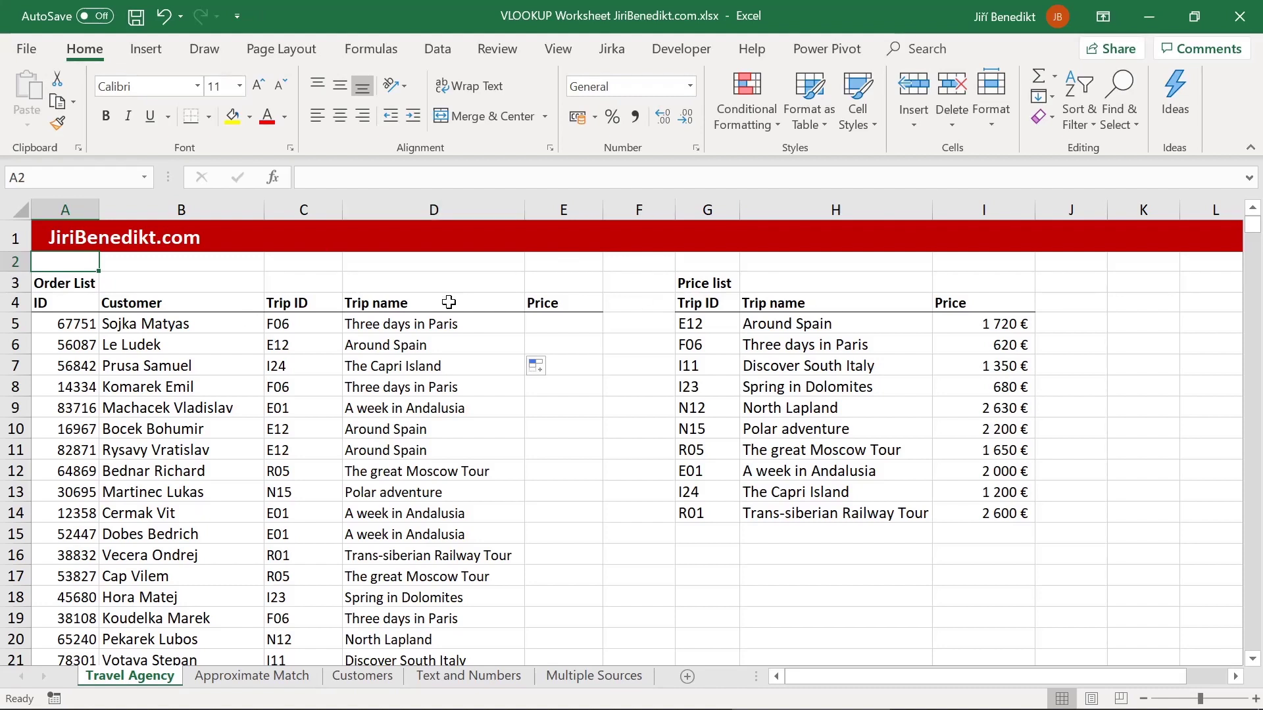
Inspect the VLOOKUP formula in cell D5 and the columns it references, leaving the formula unedited.
left_click(399, 321)
double_click(399, 321)
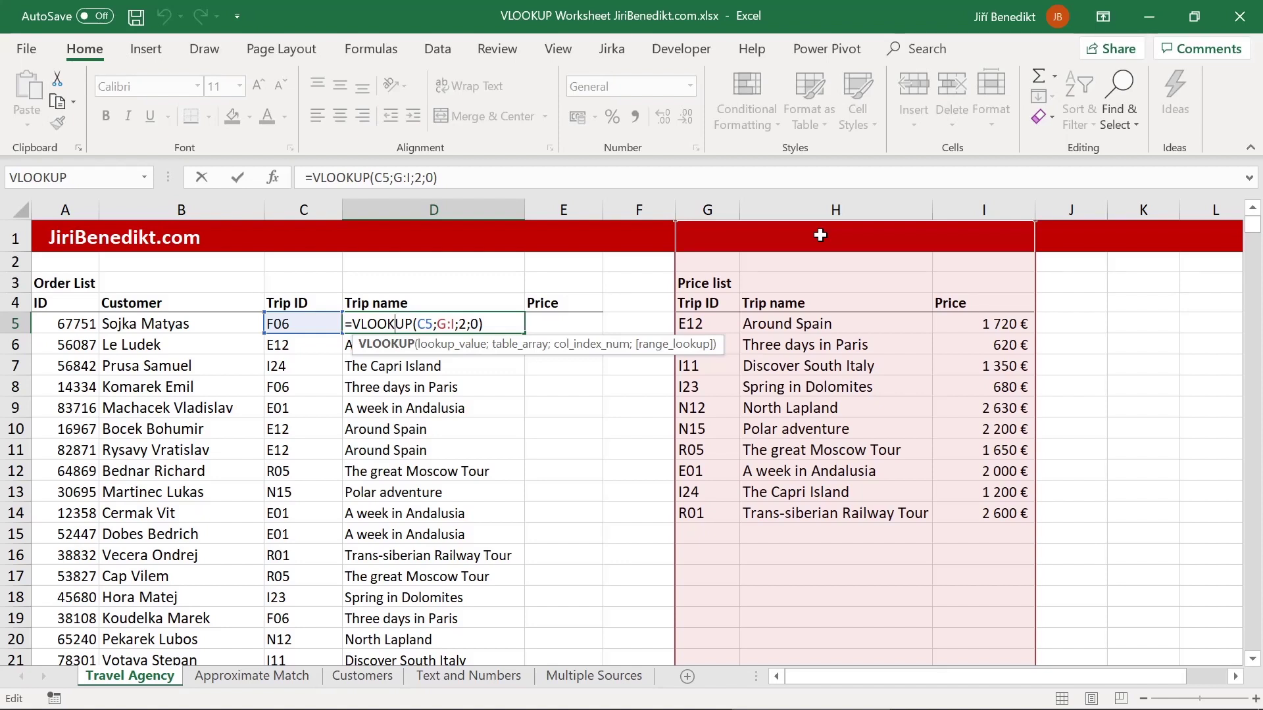
key("Return")
key("Up")
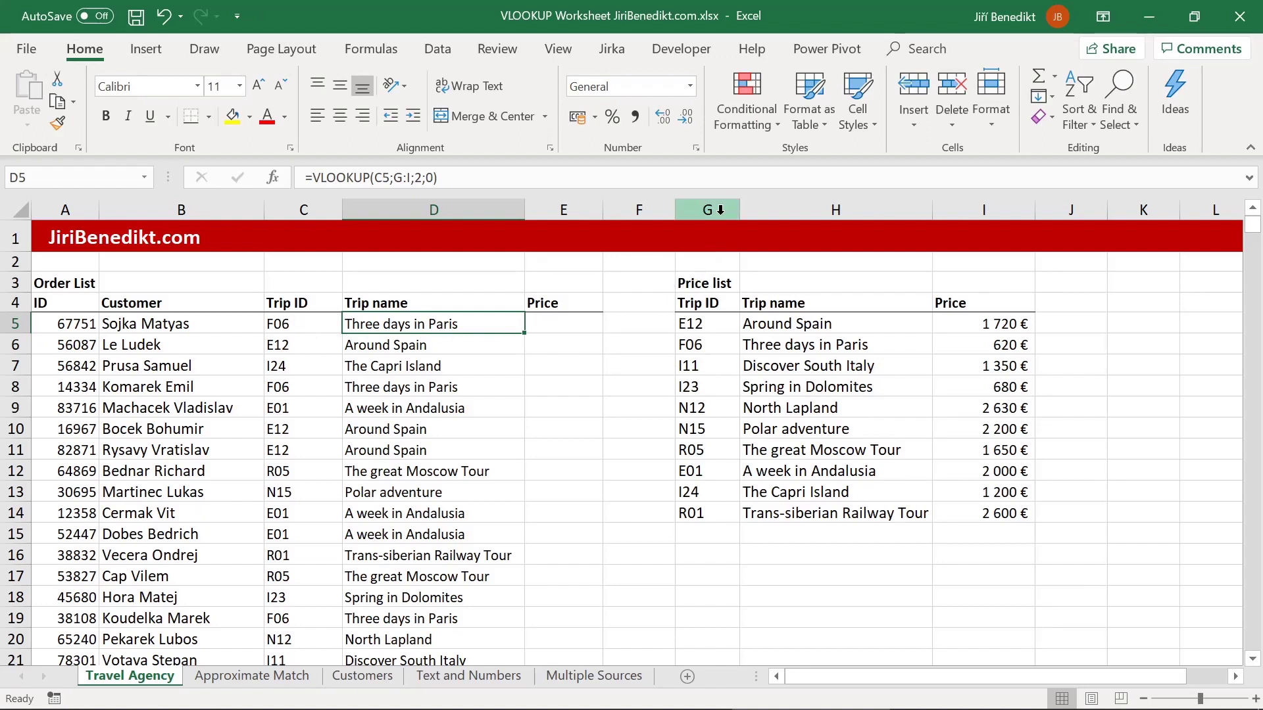
Move the price list's Price column in front of its Trip ID column.
left_click(982, 210)
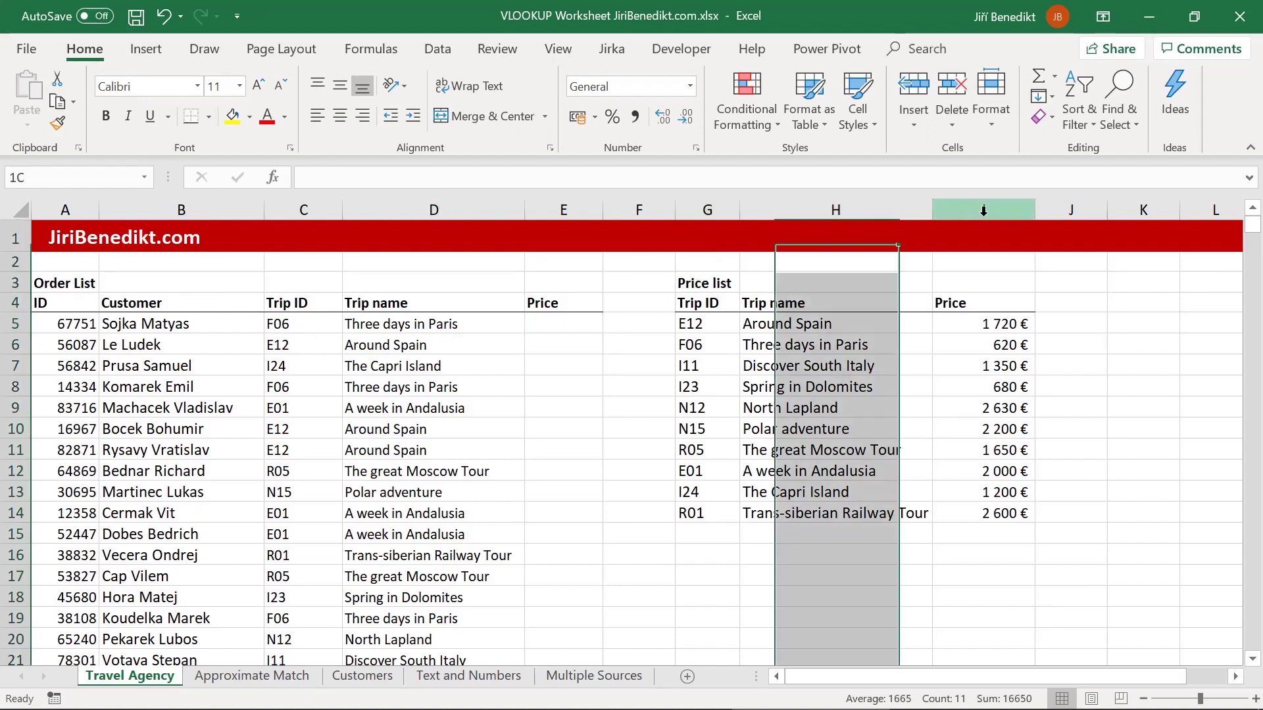
left_click_drag(983, 215, 661, 243)
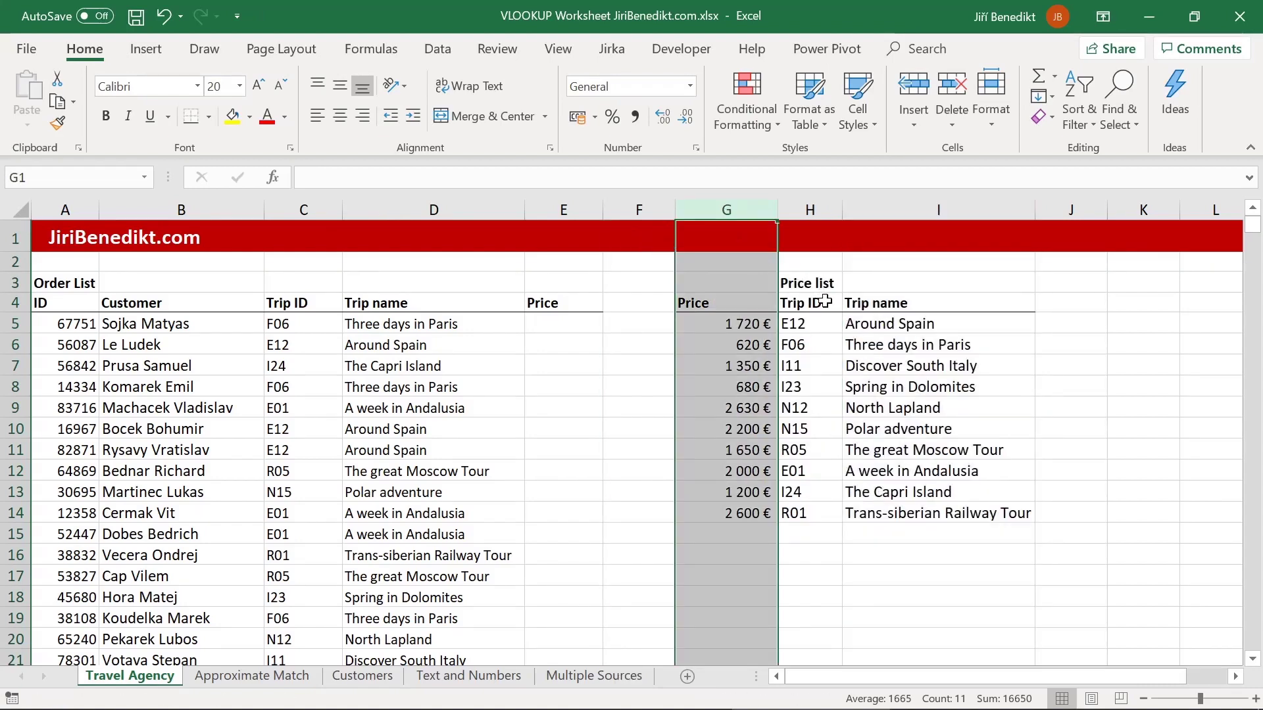
left_click(825, 302)
left_click(825, 302)
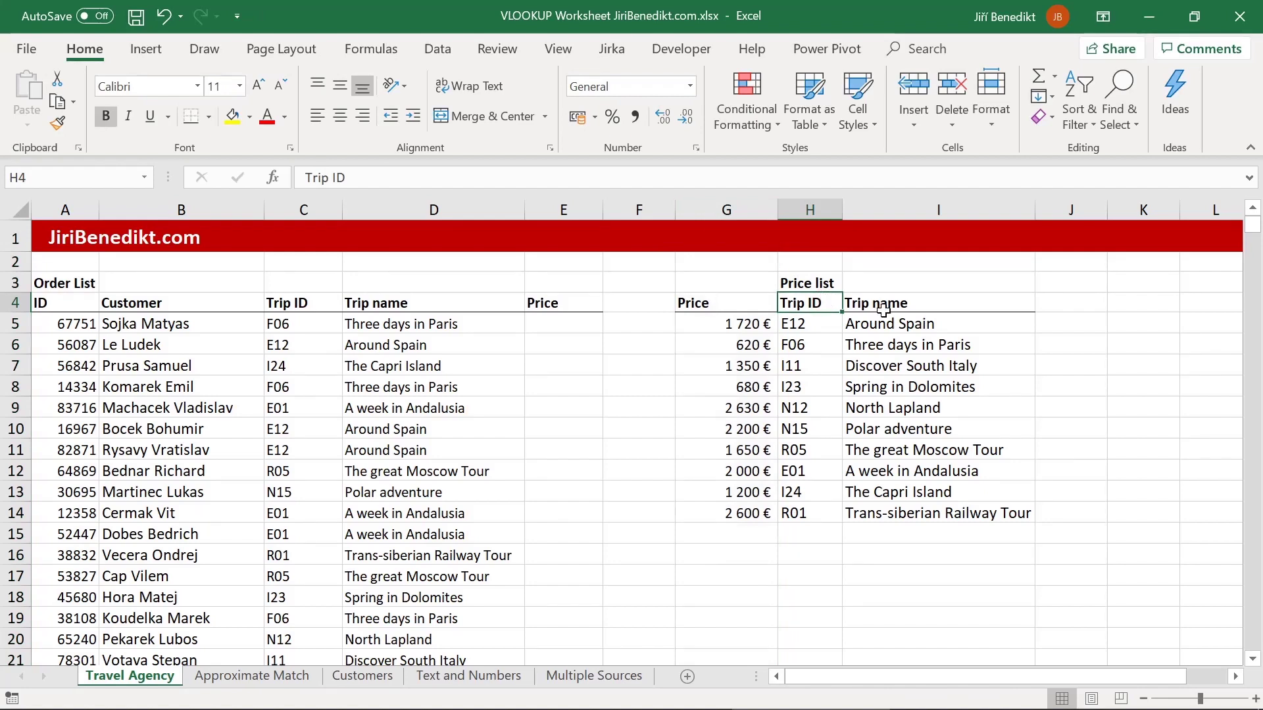
Check the lookup range of the formula in D5 and move the price list's Trip ID column behind Trip name.
double_click(385, 322)
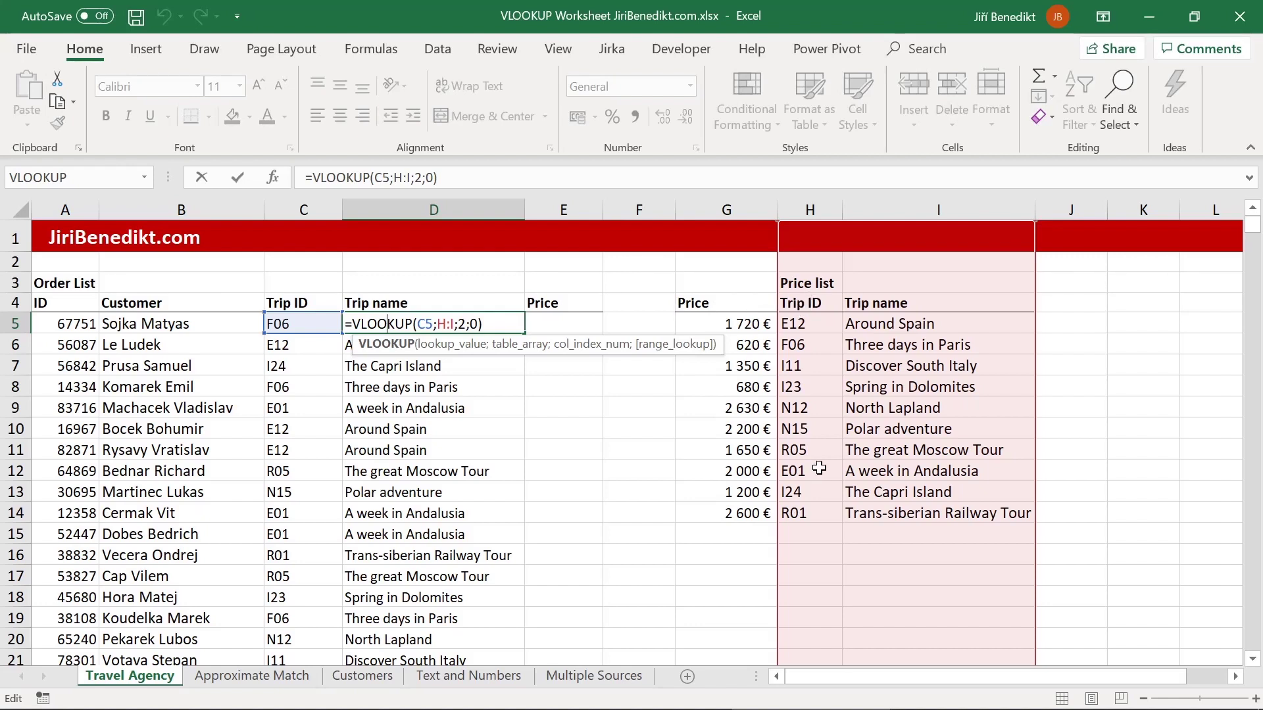
key("Return")
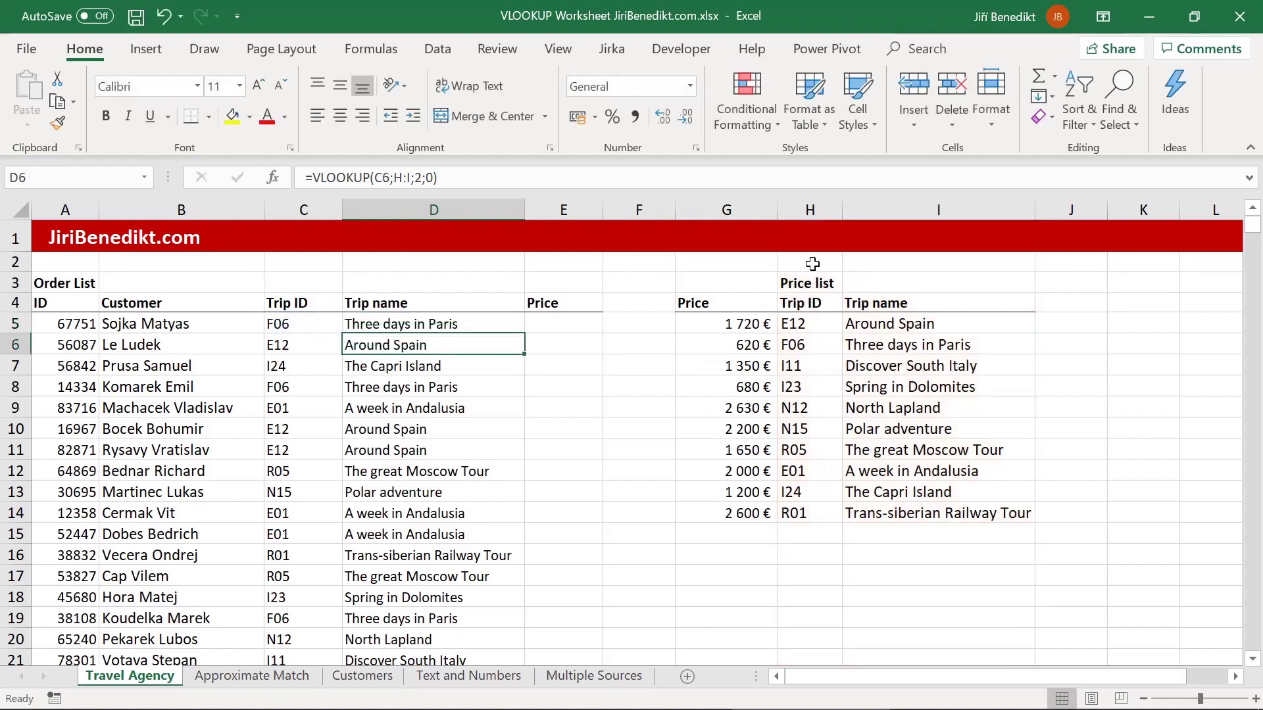
left_click(801, 211)
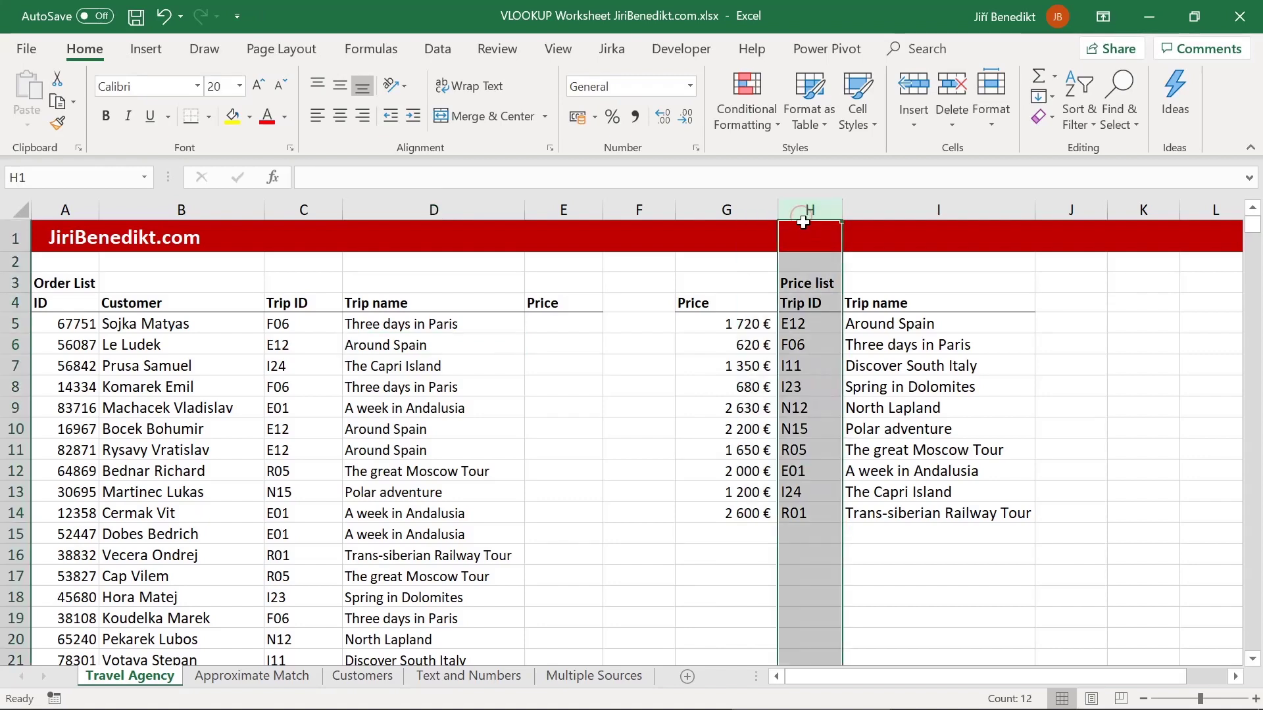
left_click_drag(803, 220, 999, 276)
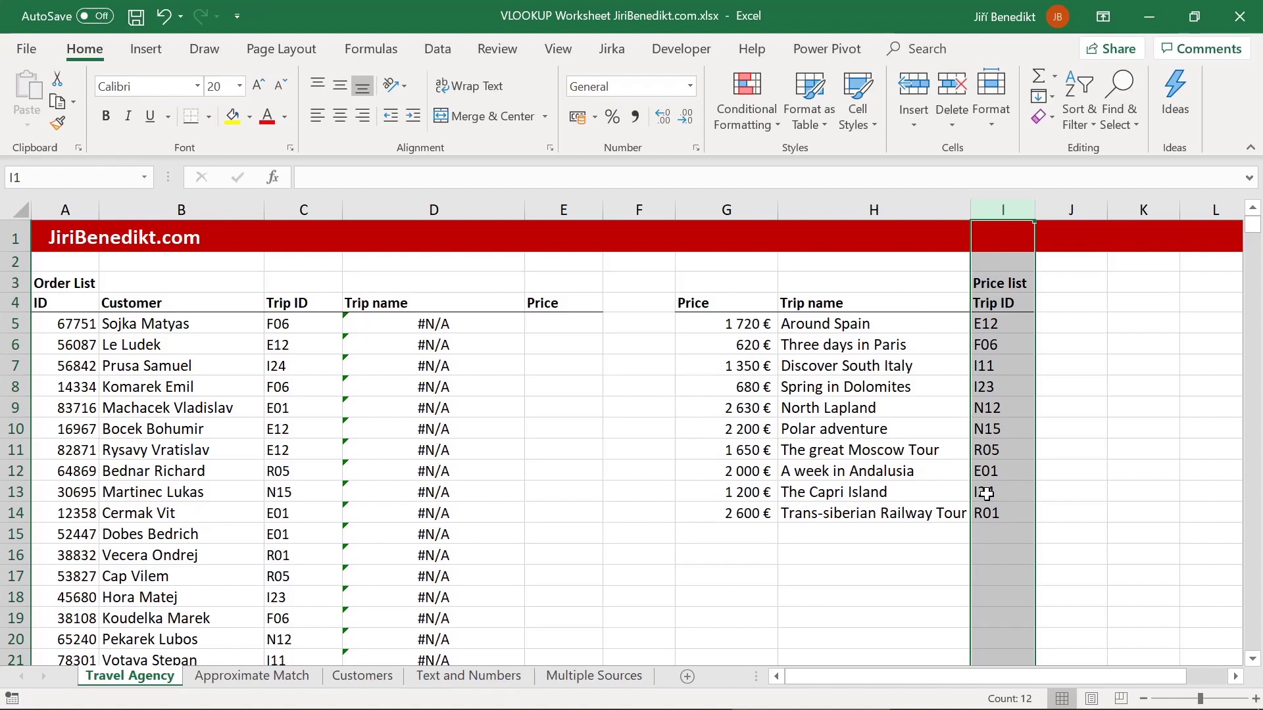
Undo both column moves in the price list.
left_click(165, 18)
left_click(165, 18)
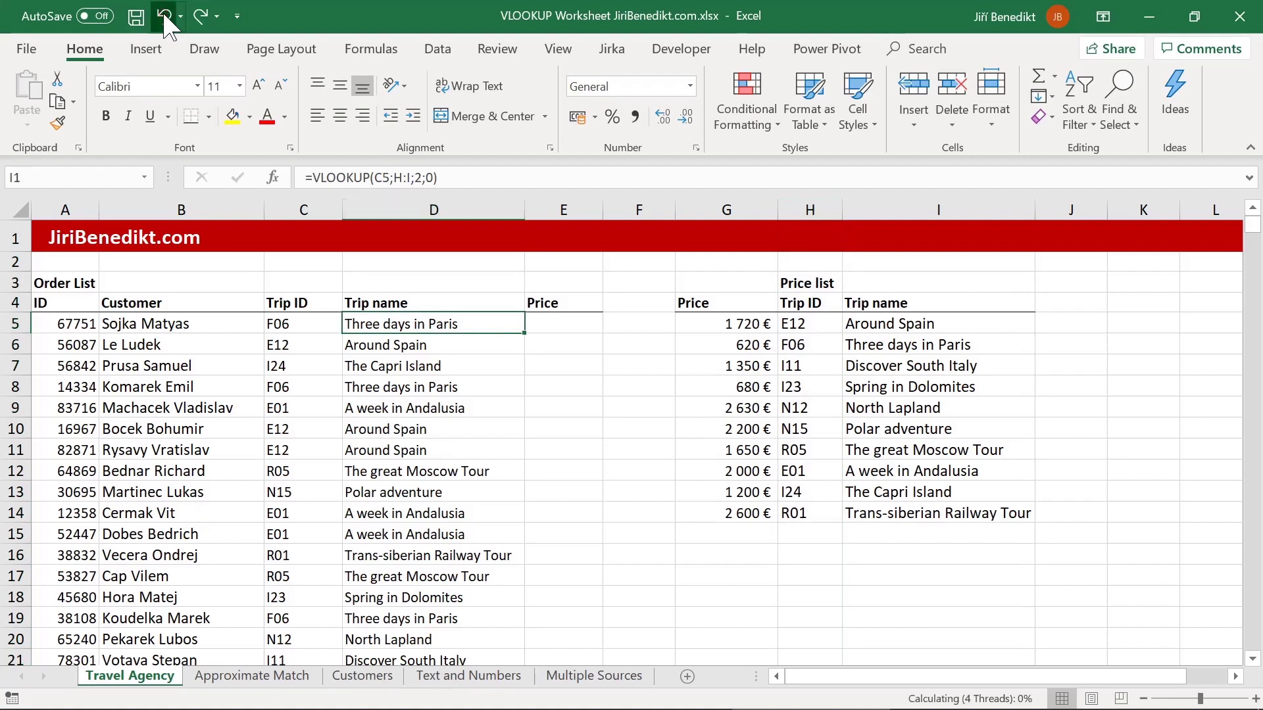
left_click(165, 18)
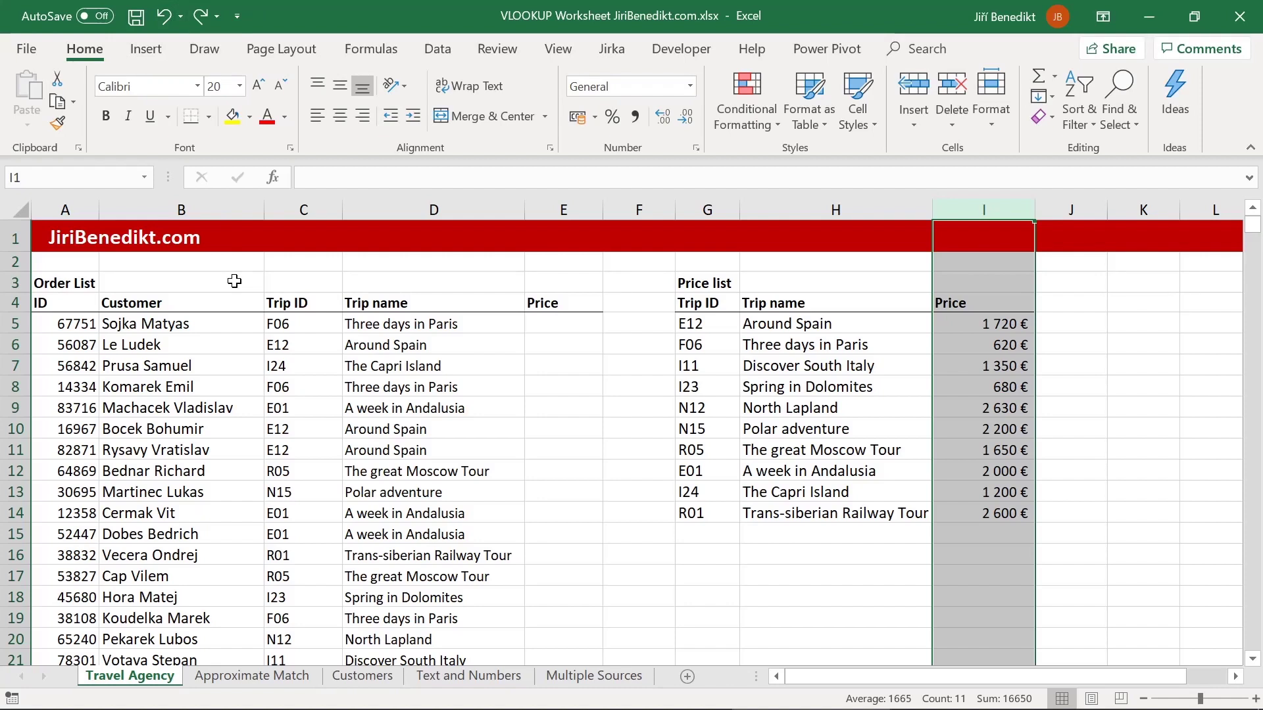
Examine the table_array argument of the VLOOKUP formula in D5, keeping the formula as it is.
left_click(384, 322)
double_click(384, 322)
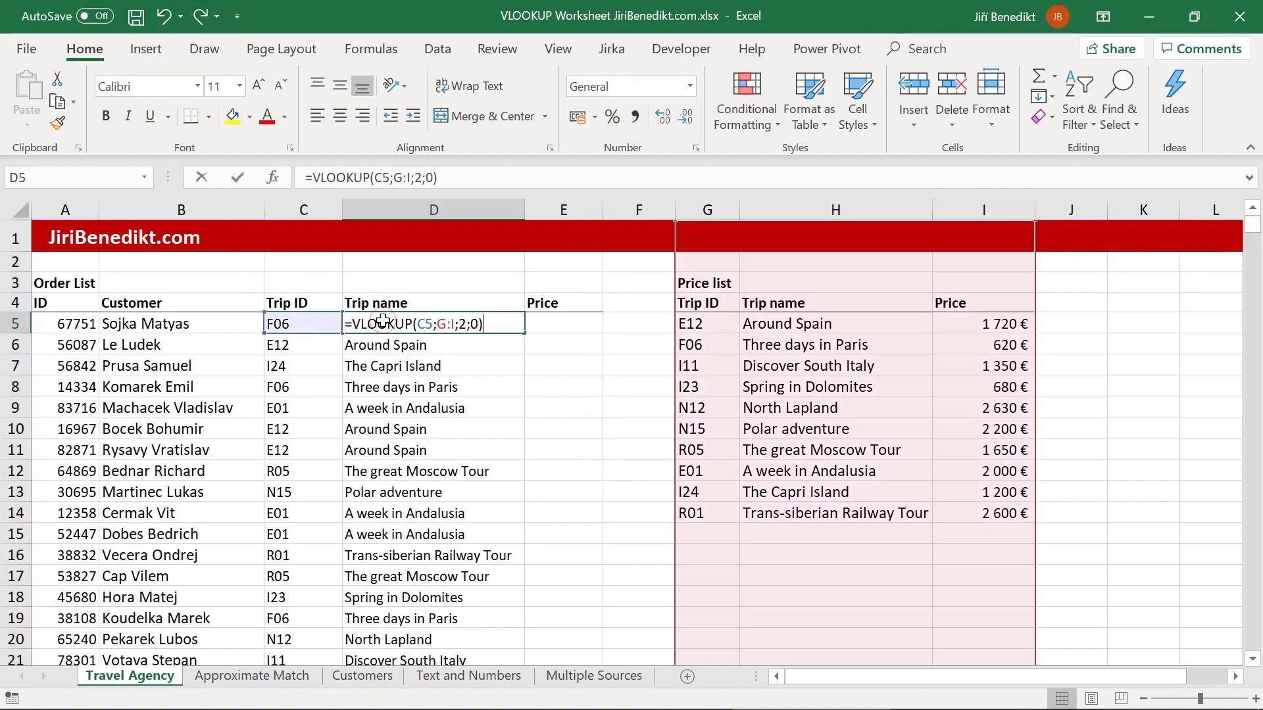
left_click(443, 324)
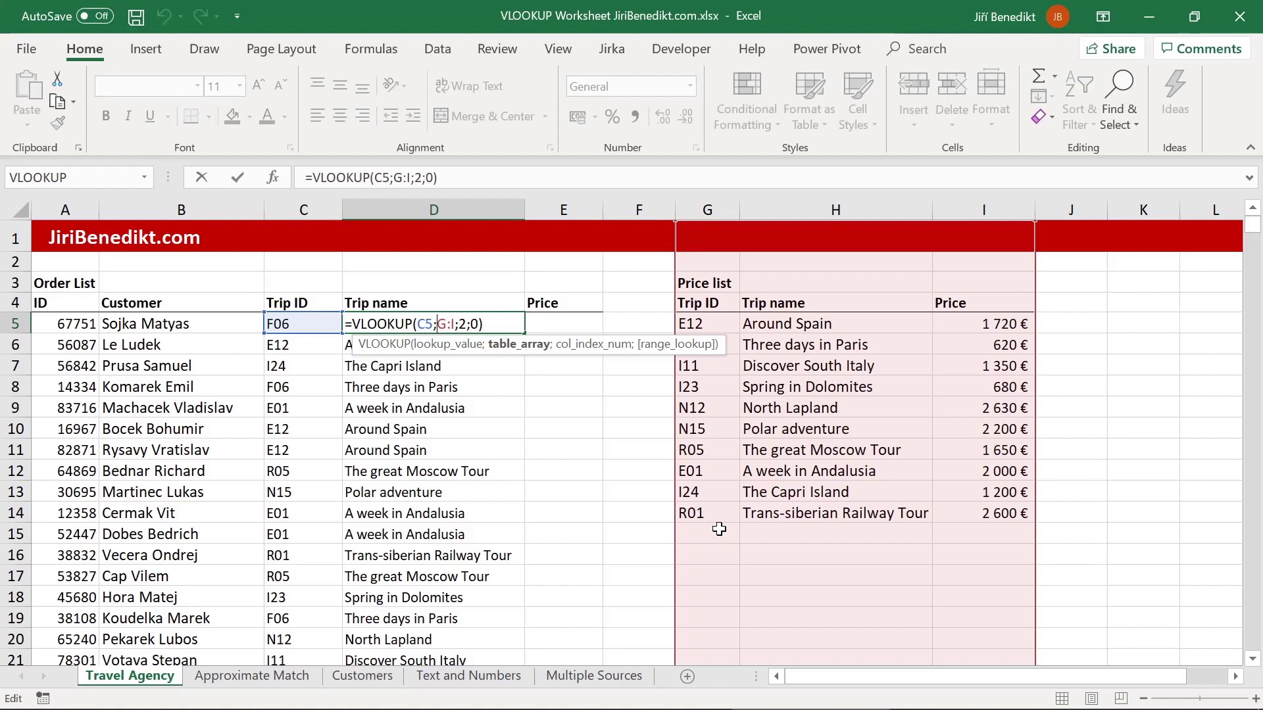
key("ctrl+Return")
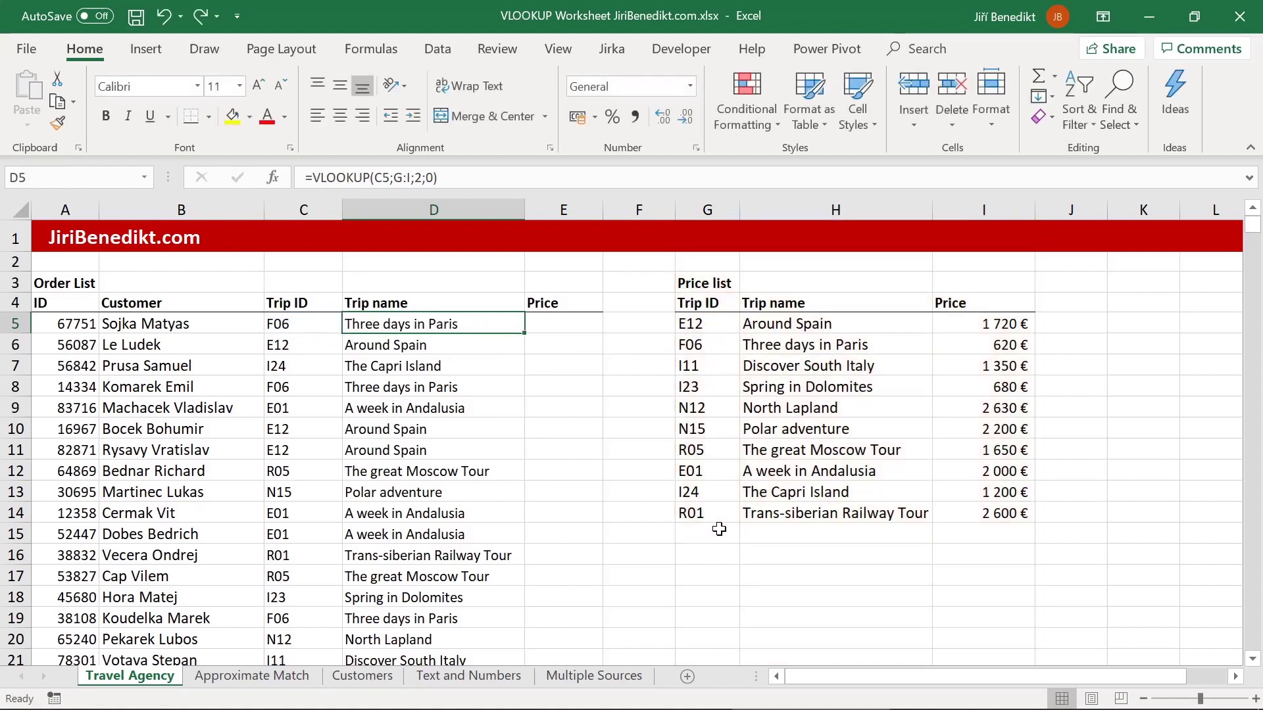
Enter =VLOOKUP(C5;G4:I14;2;0) in D5 and fill it down the order list's Trip name column.
type("=v")
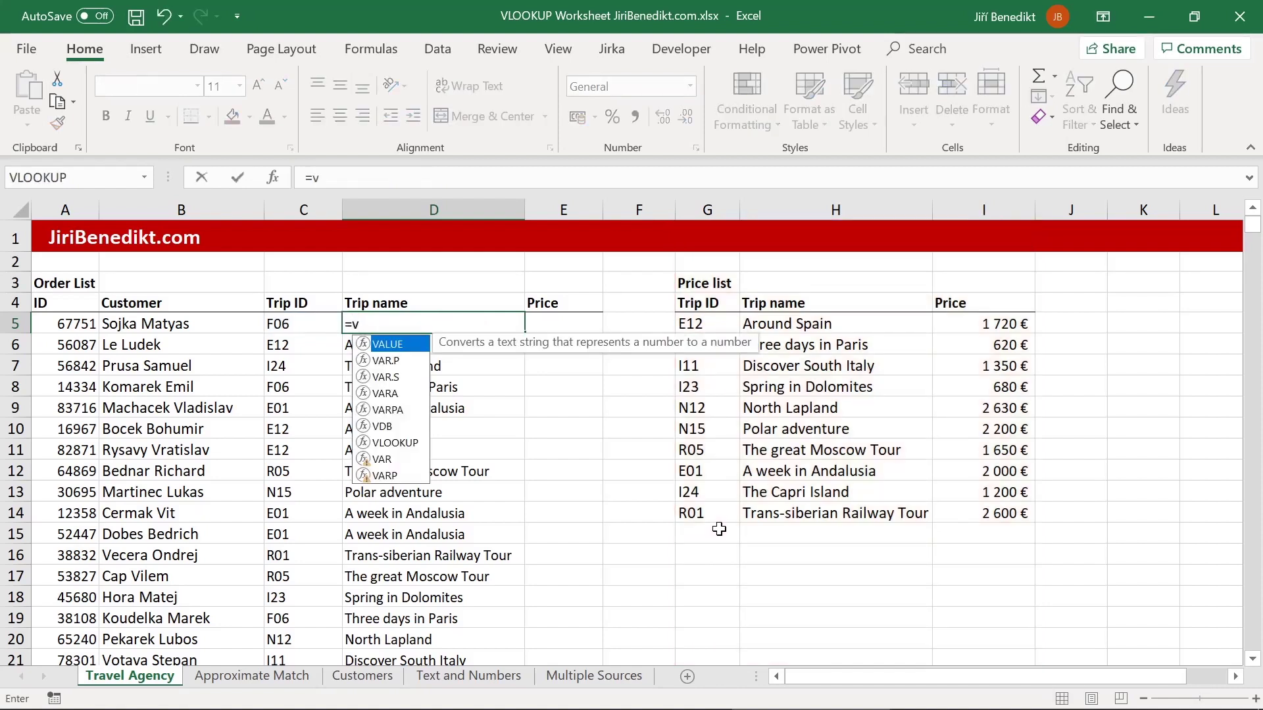
type("l")
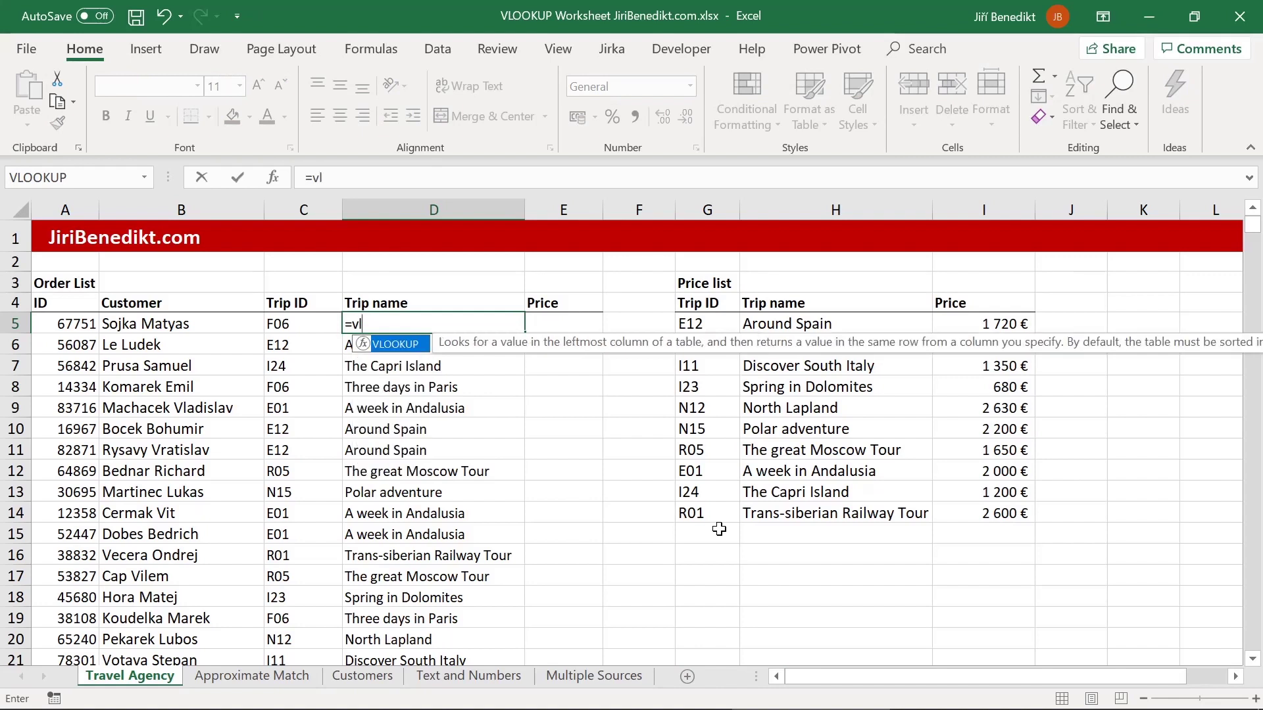
key("Tab")
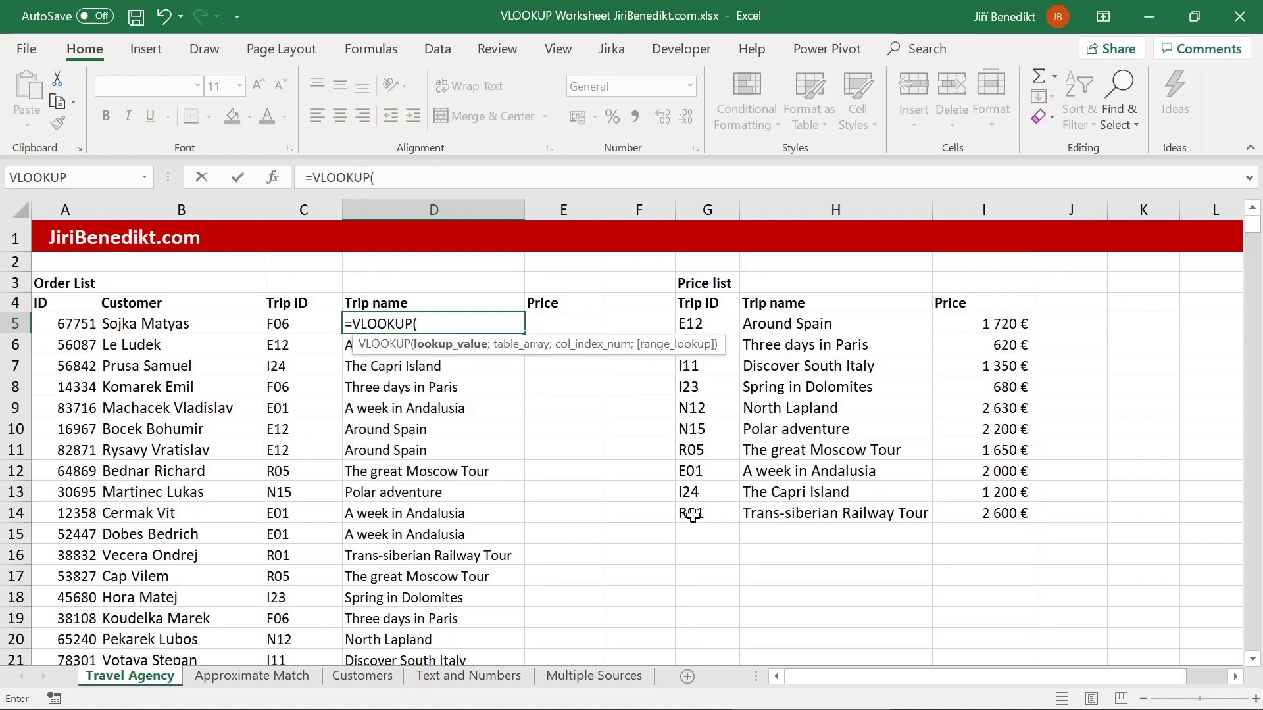
left_click(309, 323)
type(";")
left_click_drag(719, 303, 986, 515)
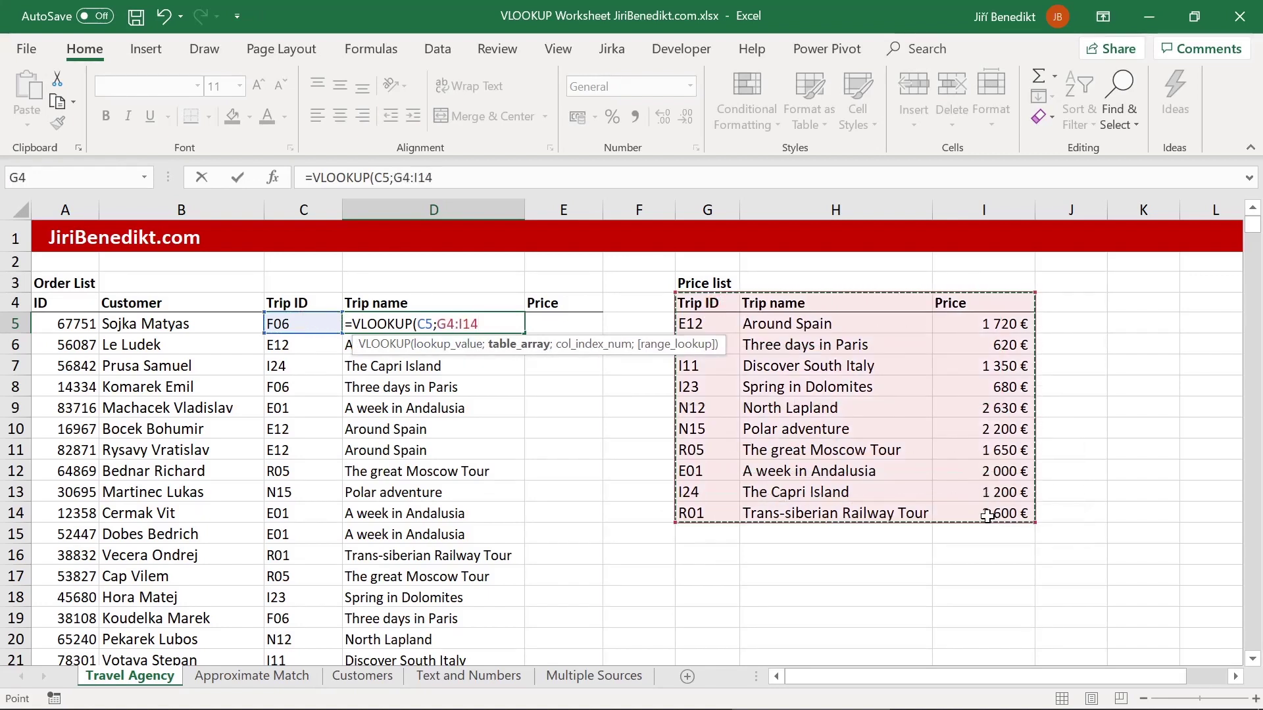
type(";2;")
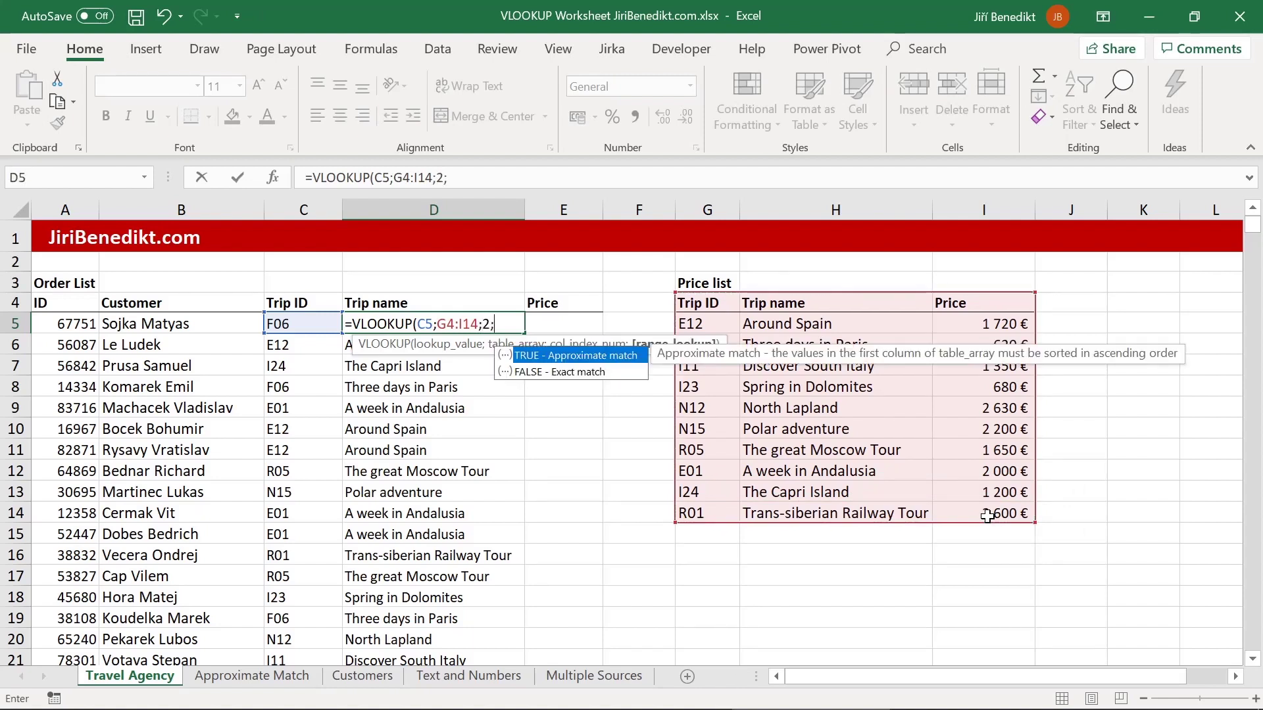
type("0)")
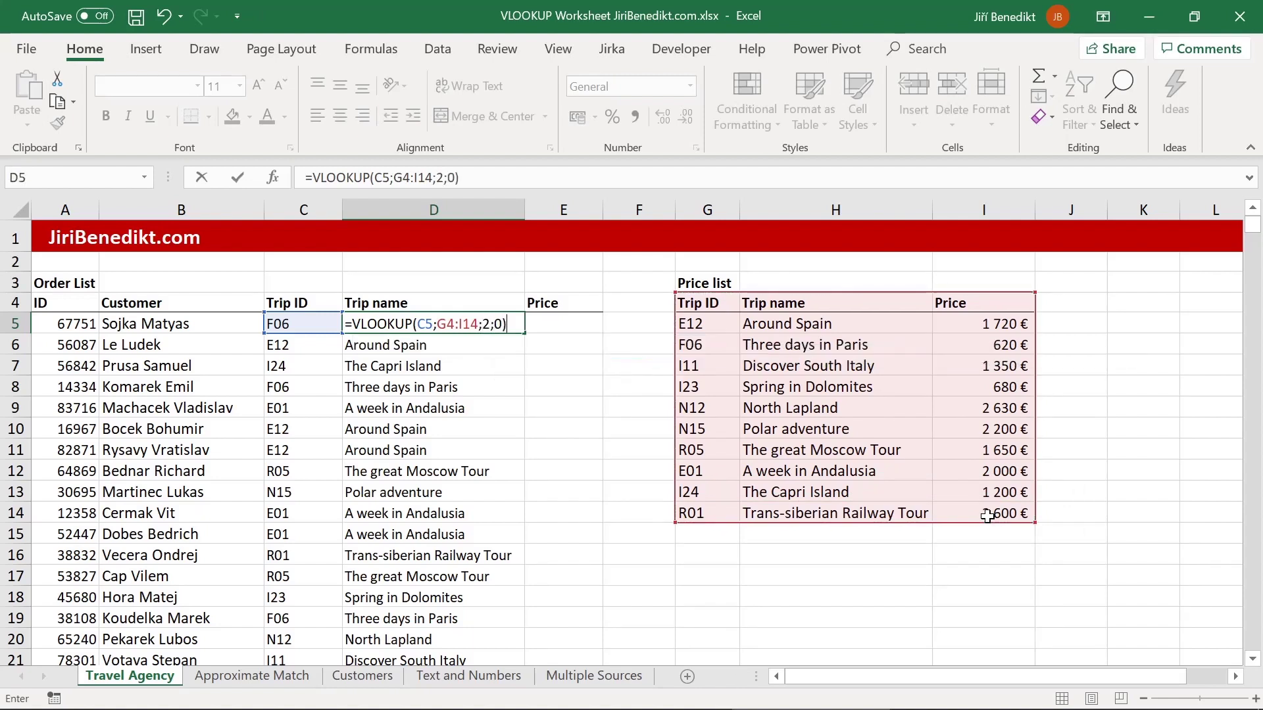
key("Return")
key("Up")
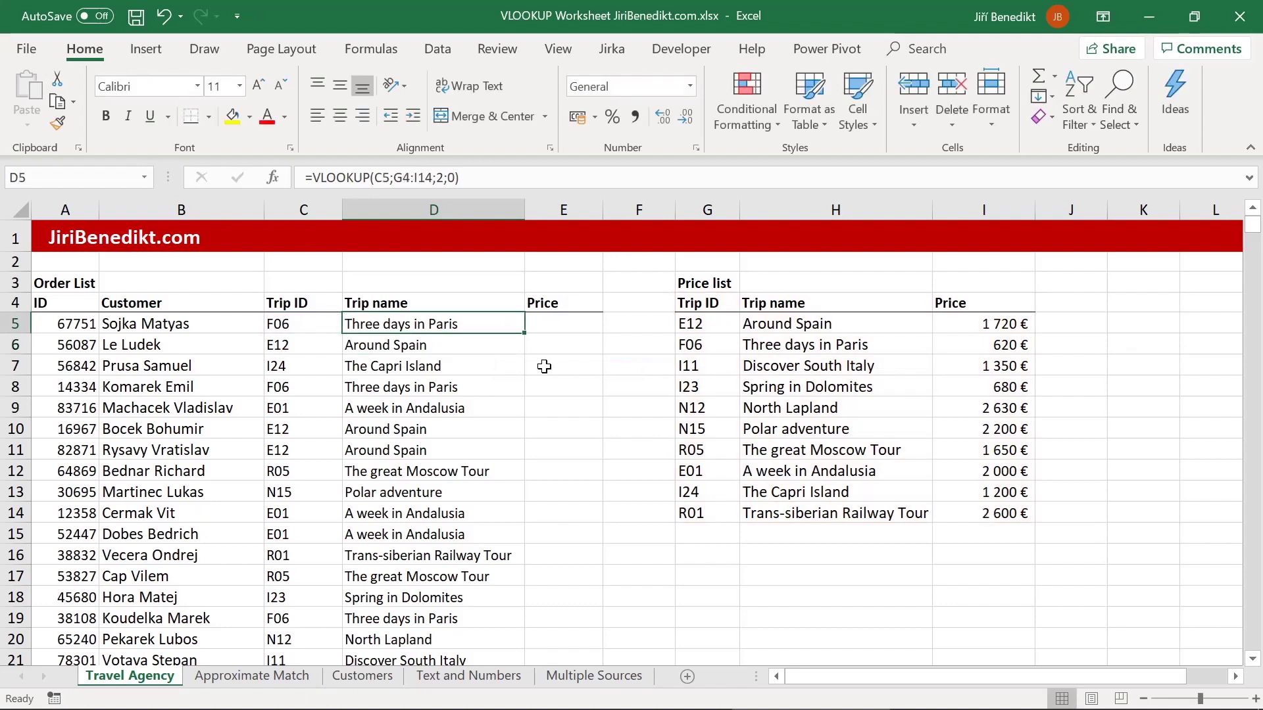
double_click(526, 335)
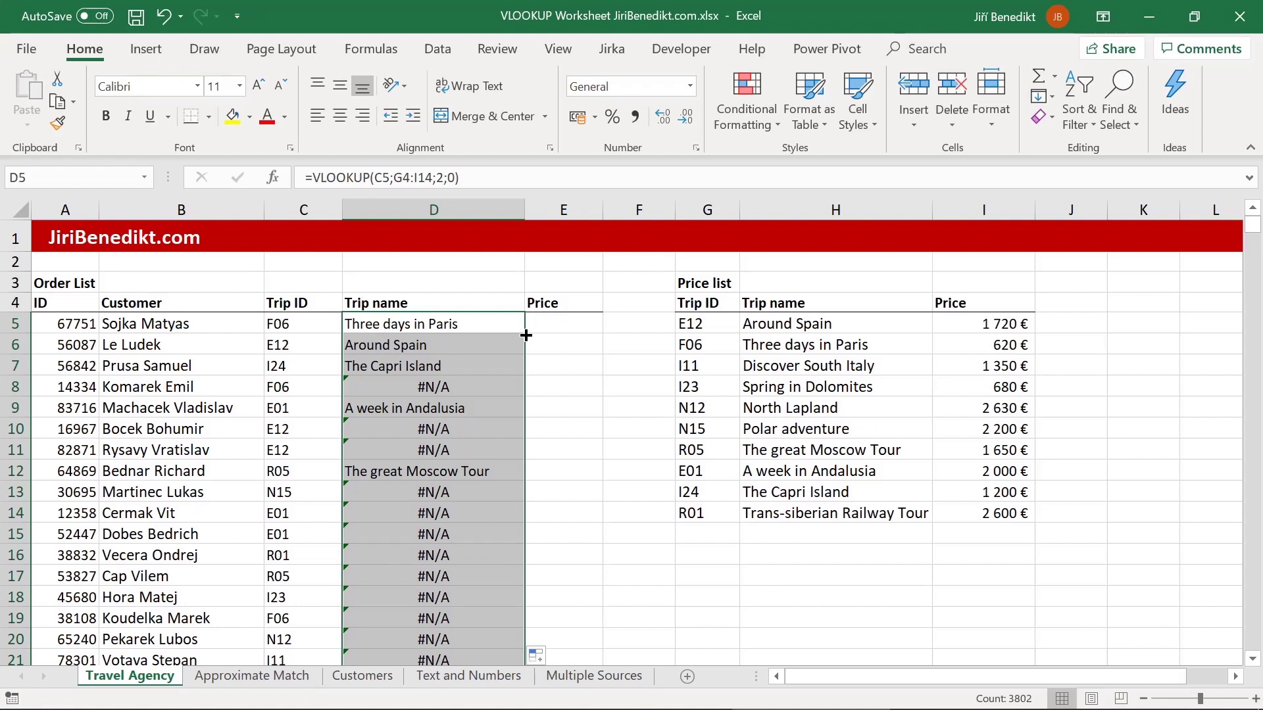
Examine how the lookup range shifts in the Trip name formulas of D5, D6, D7, D8 and D16.
left_click(419, 325)
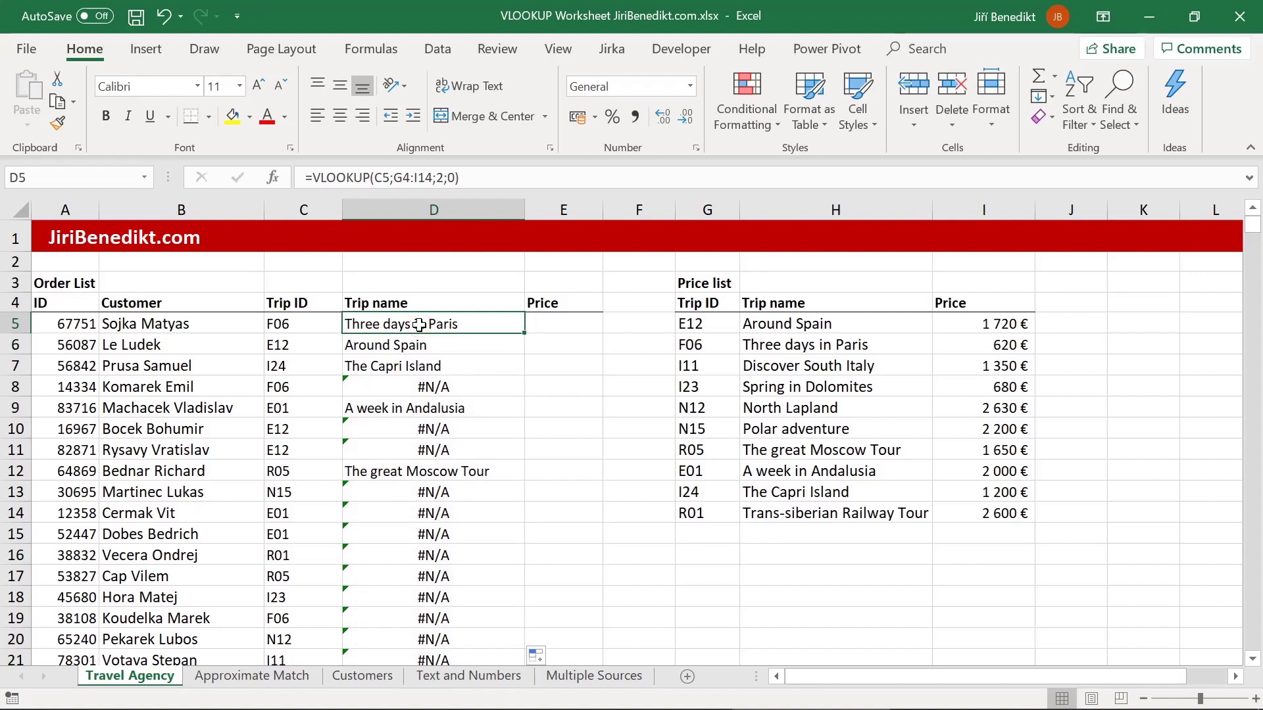
double_click(419, 325)
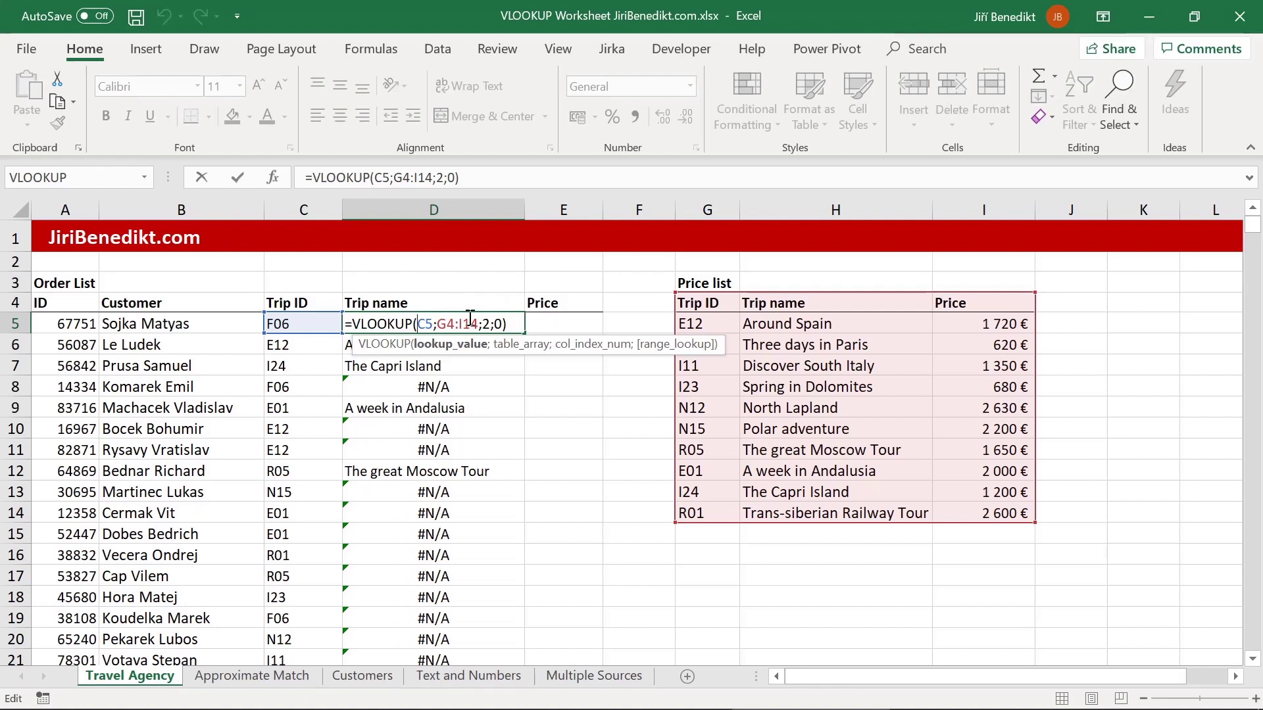
key("Return")
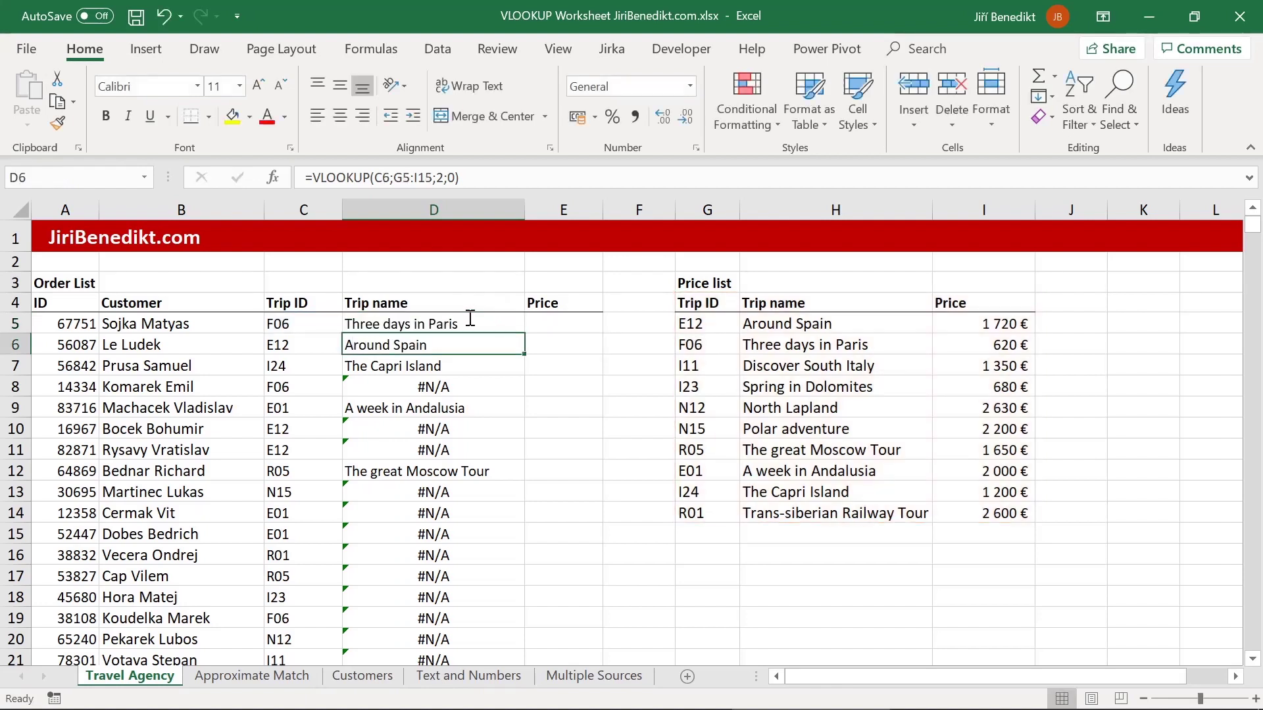
double_click(434, 345)
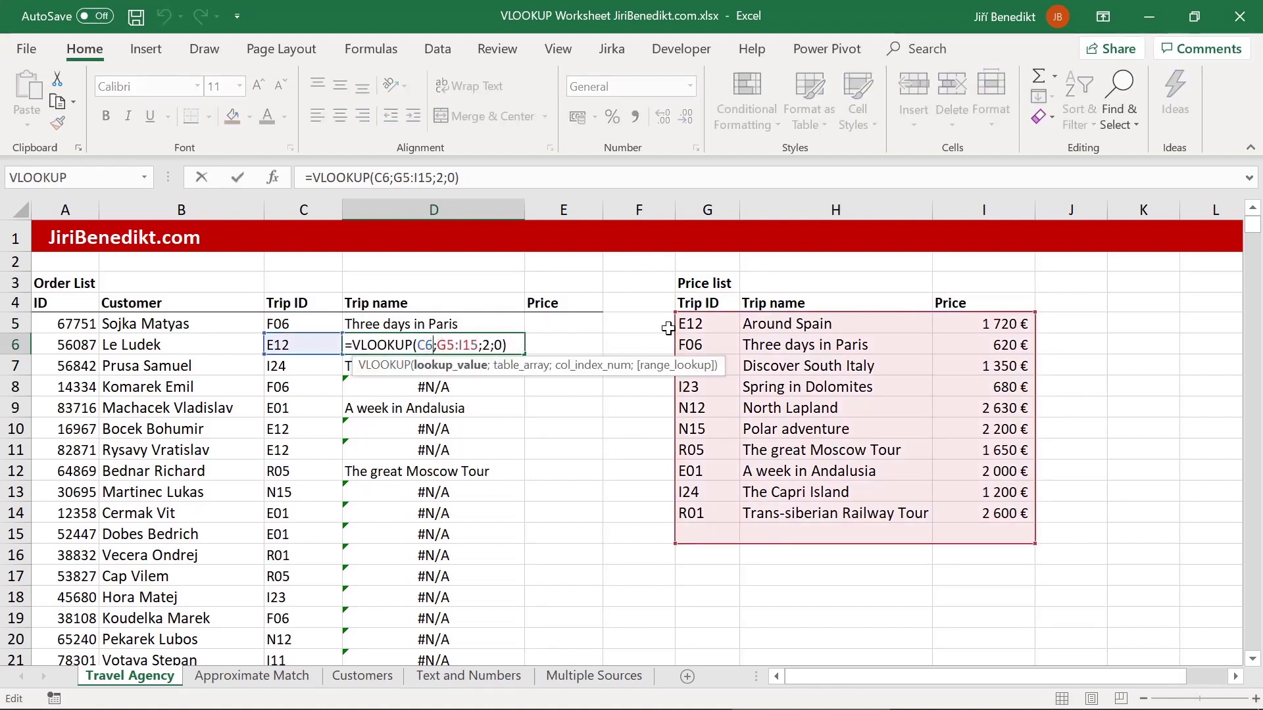
key("Return")
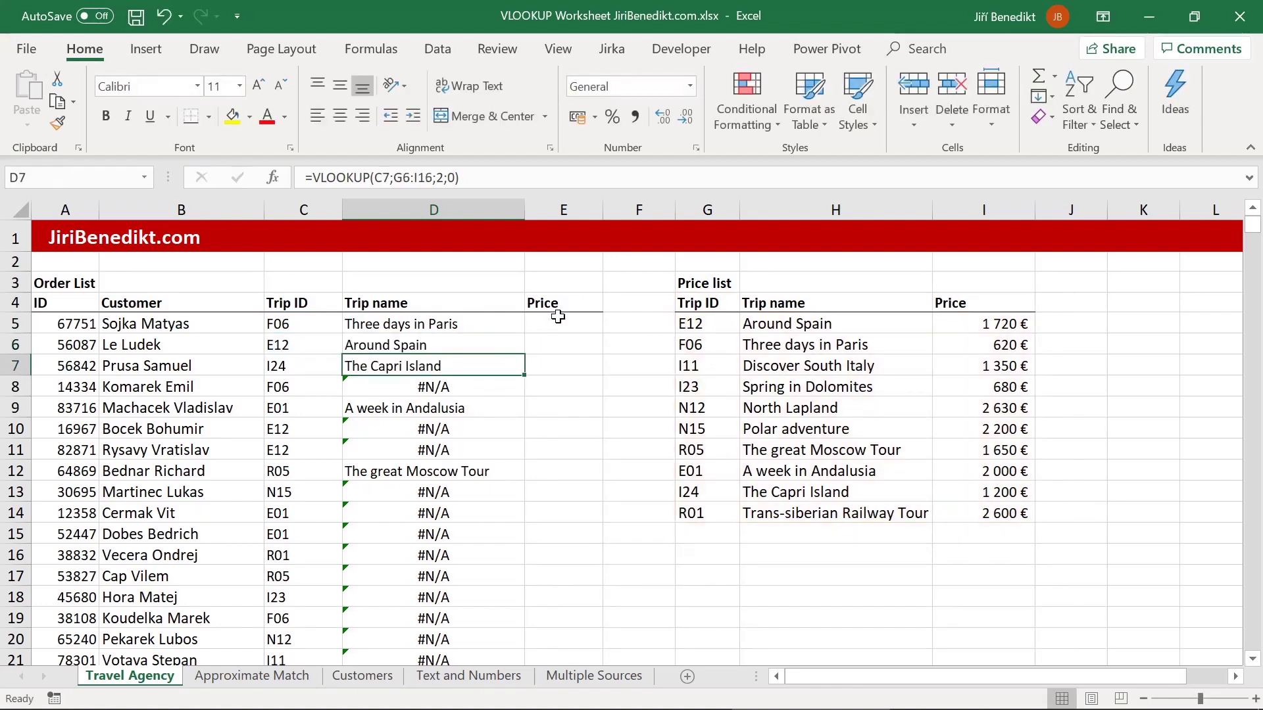
double_click(485, 368)
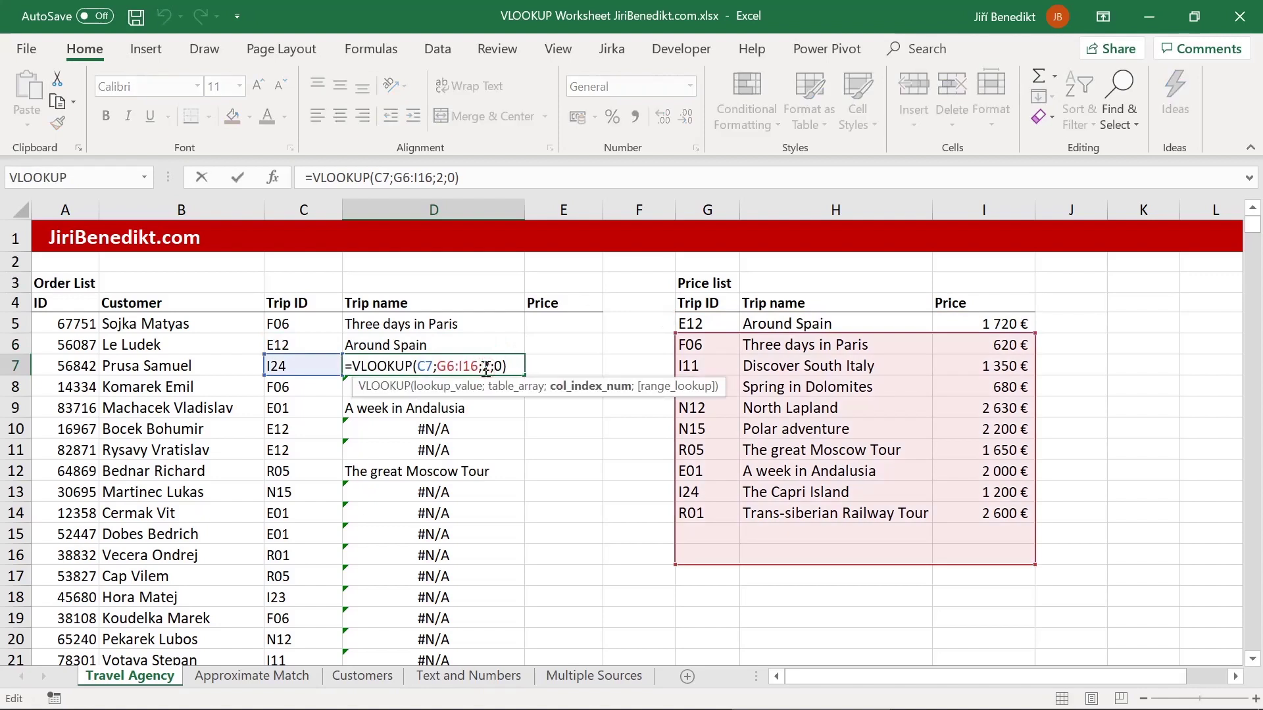
key("Return")
double_click(472, 388)
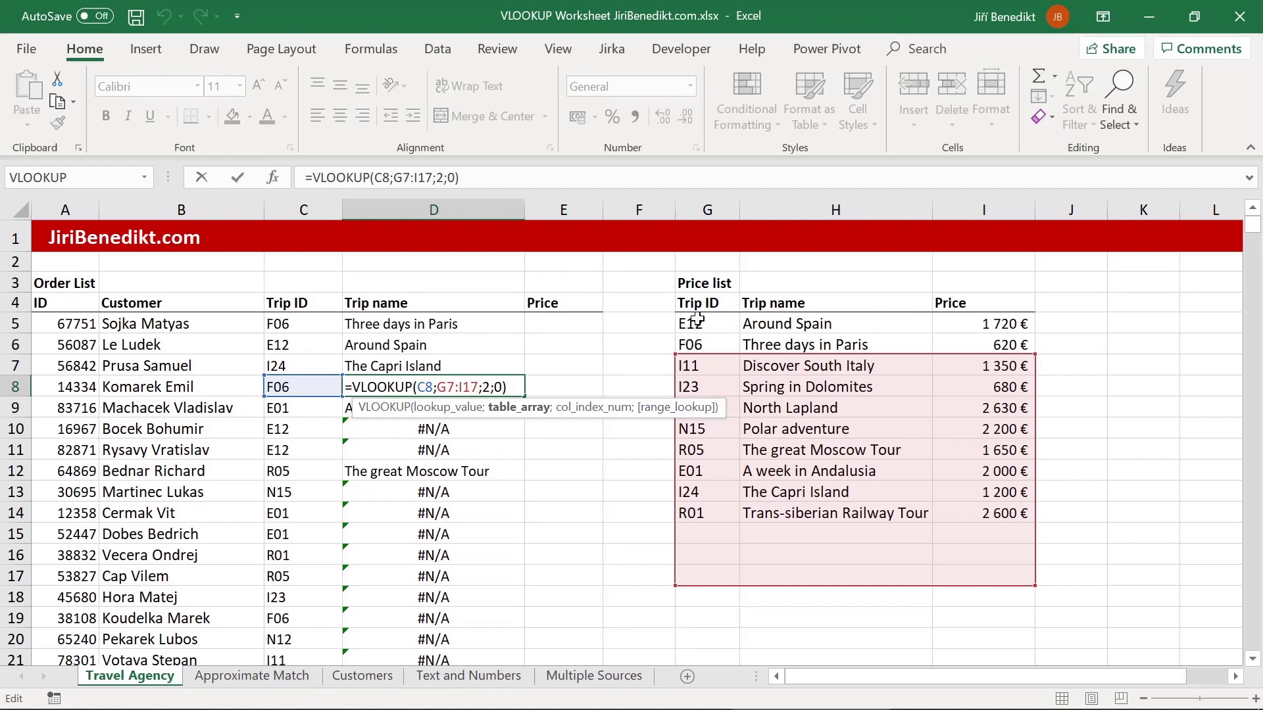
key("Return")
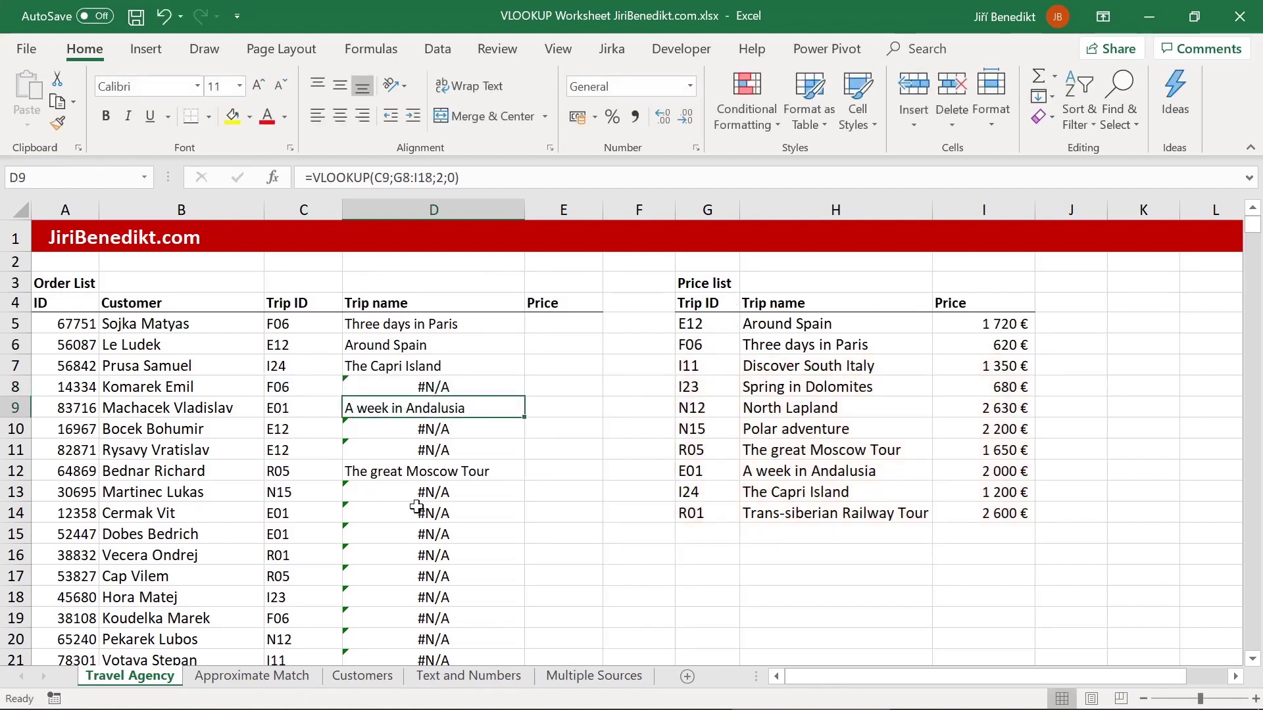
double_click(430, 554)
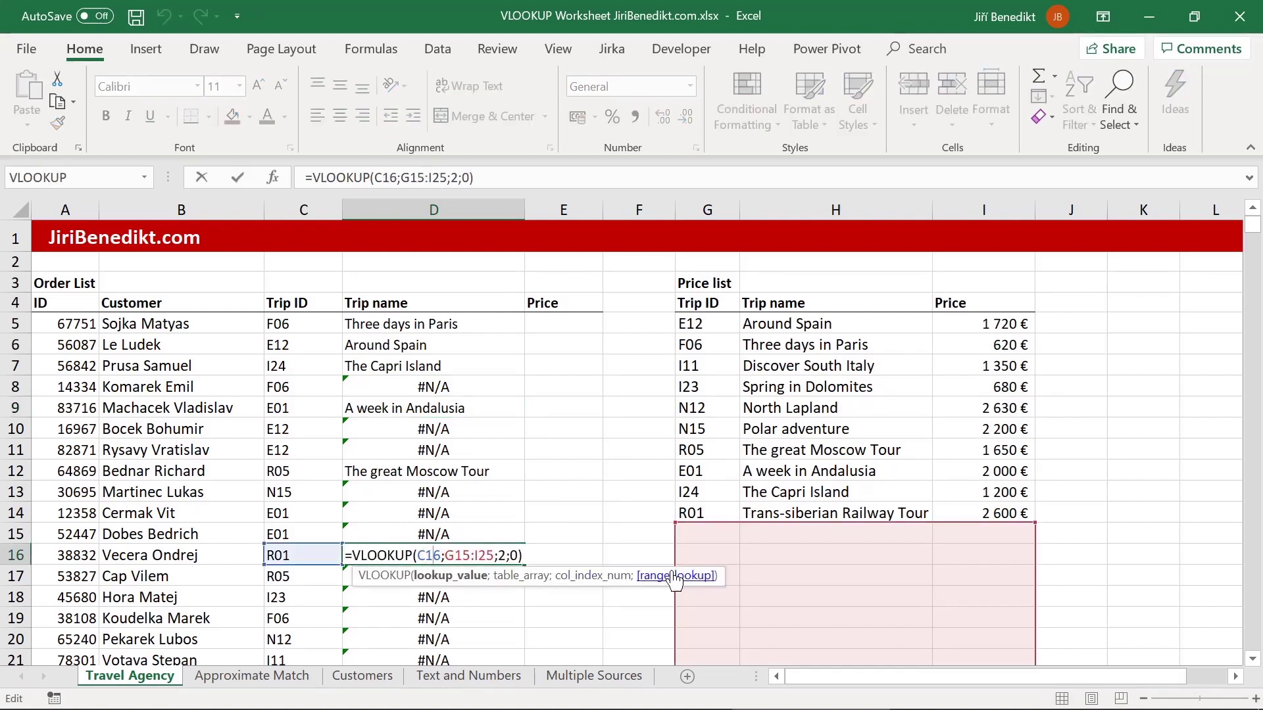
key("Return")
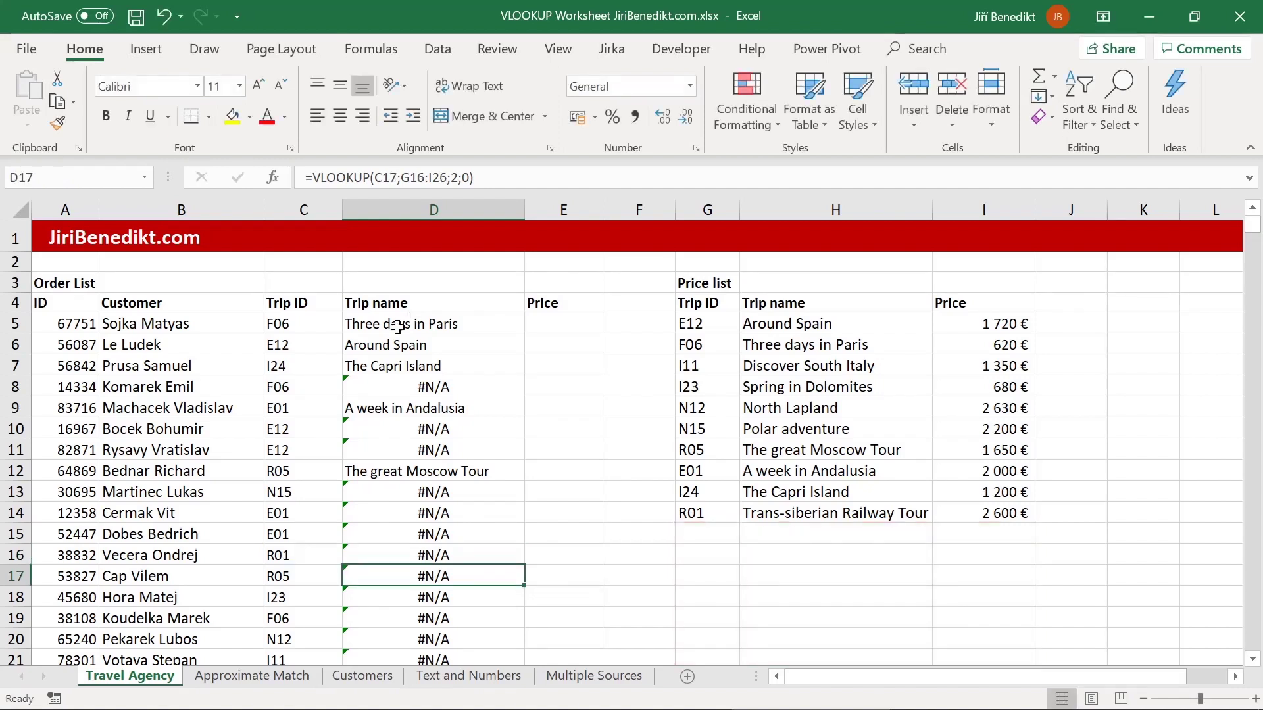
Replace the formula in D5 with =VLOOKUP(C5;$G$4:$I$14;2;0), locking the price list range as an absolute reference.
left_click(407, 331)
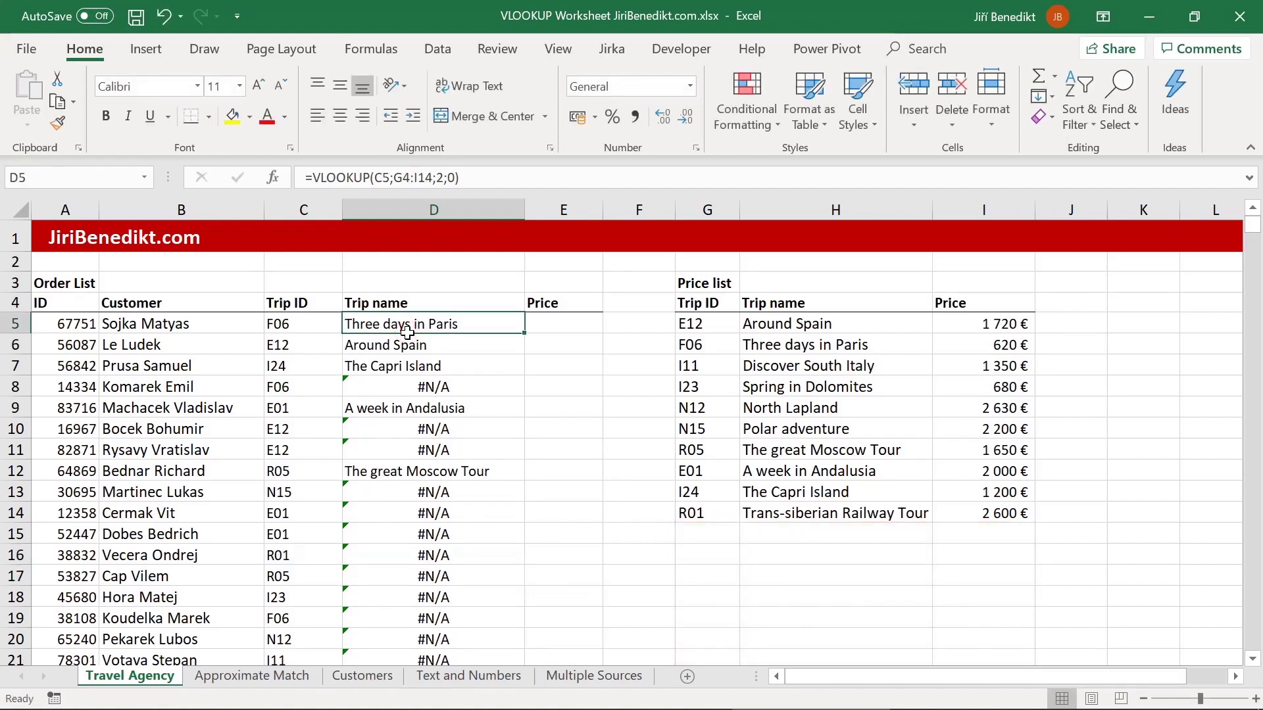
type("=")
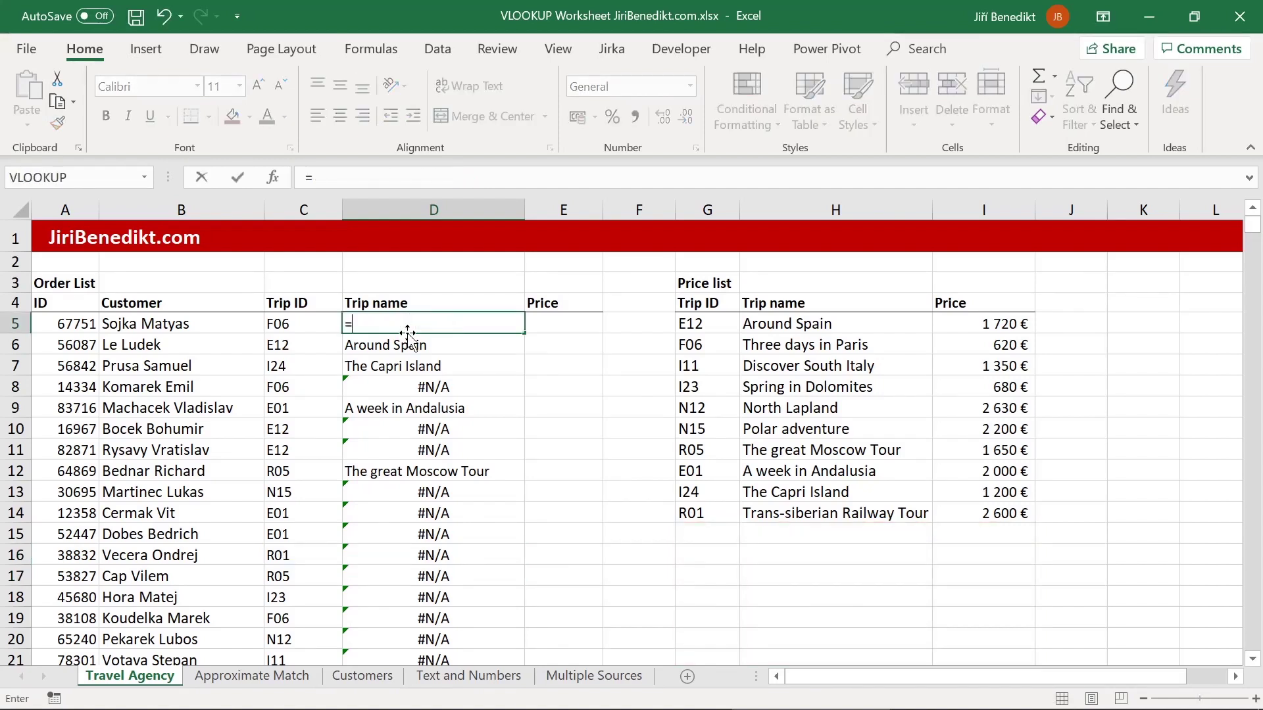
type("vl")
key("Tab")
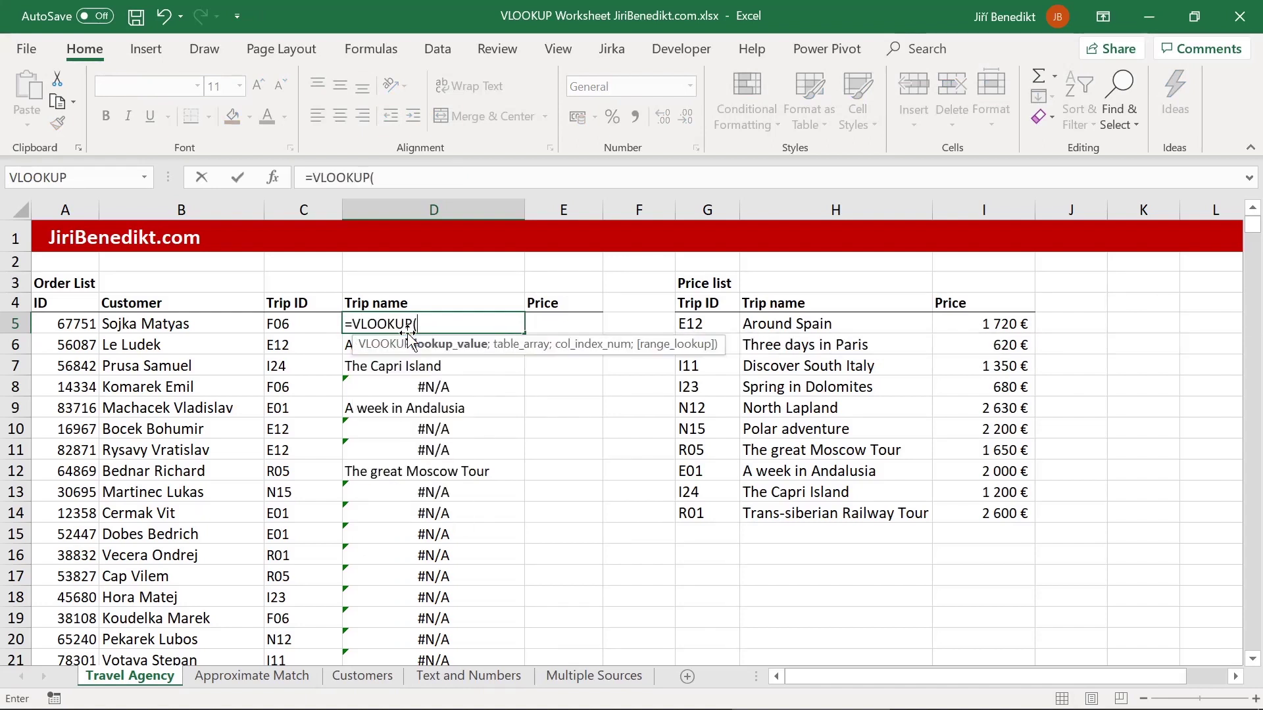
left_click(291, 323)
type(";")
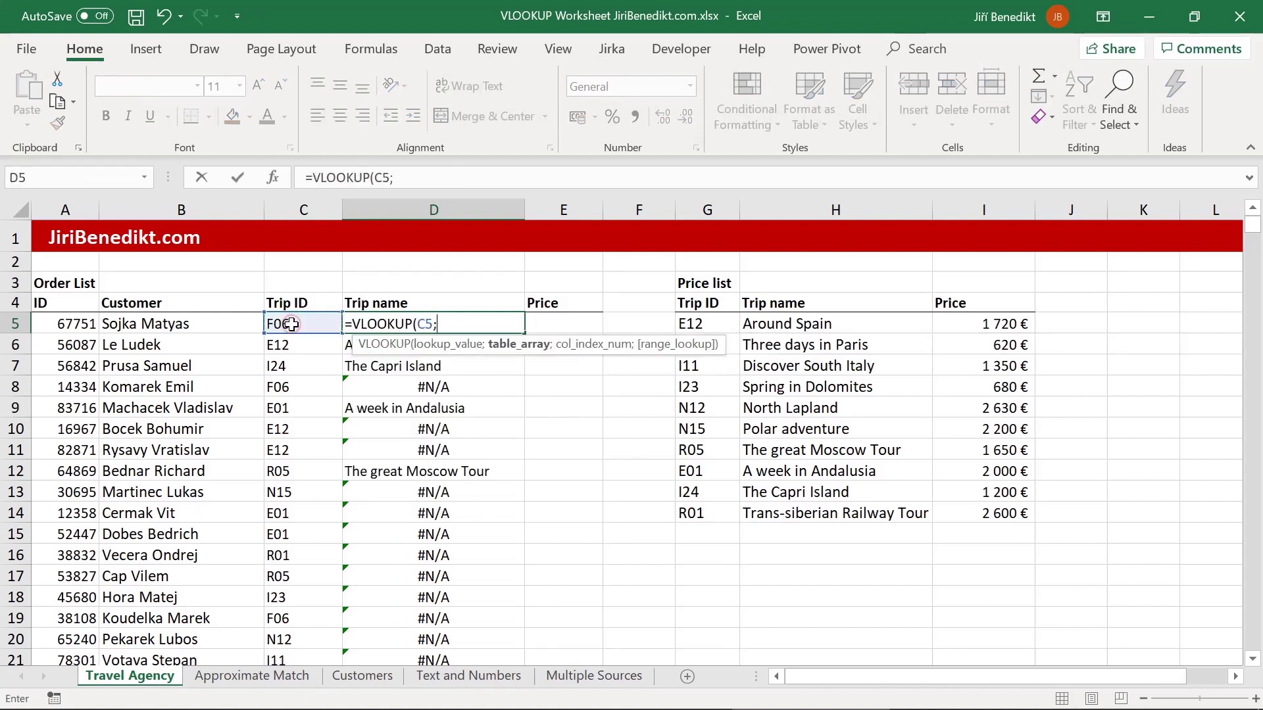
left_click_drag(697, 303, 1014, 511)
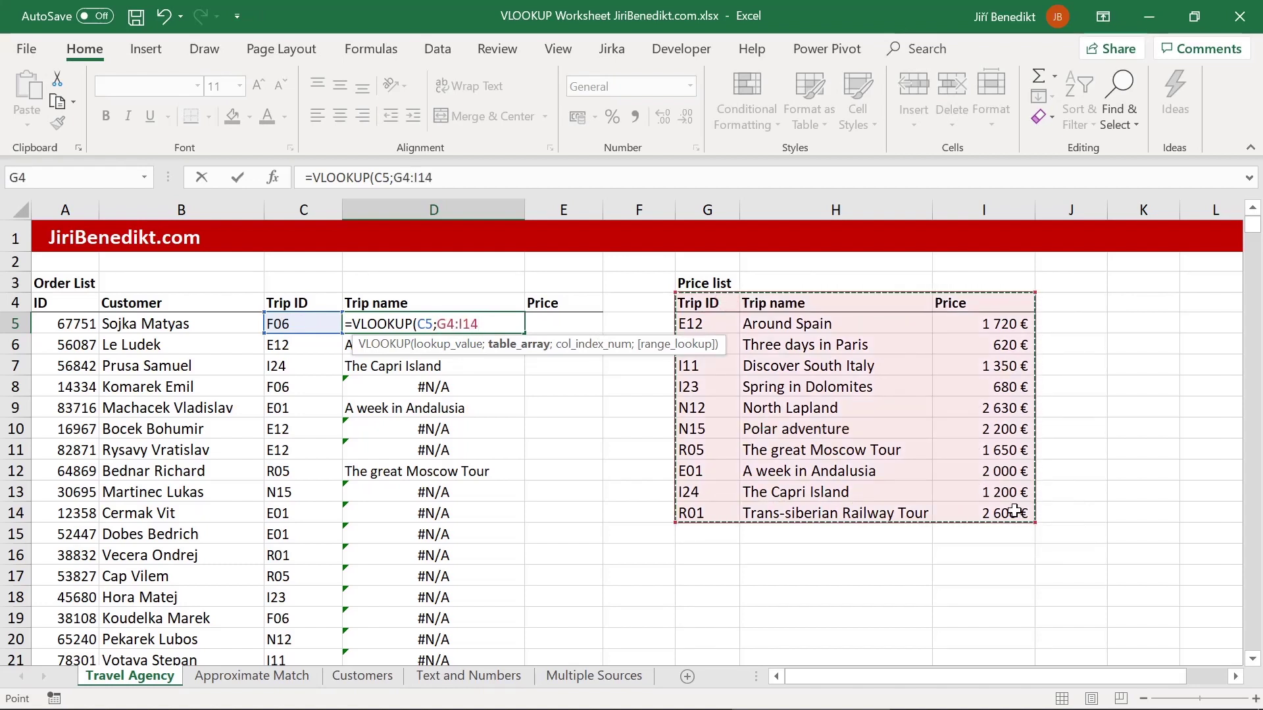
key("F4")
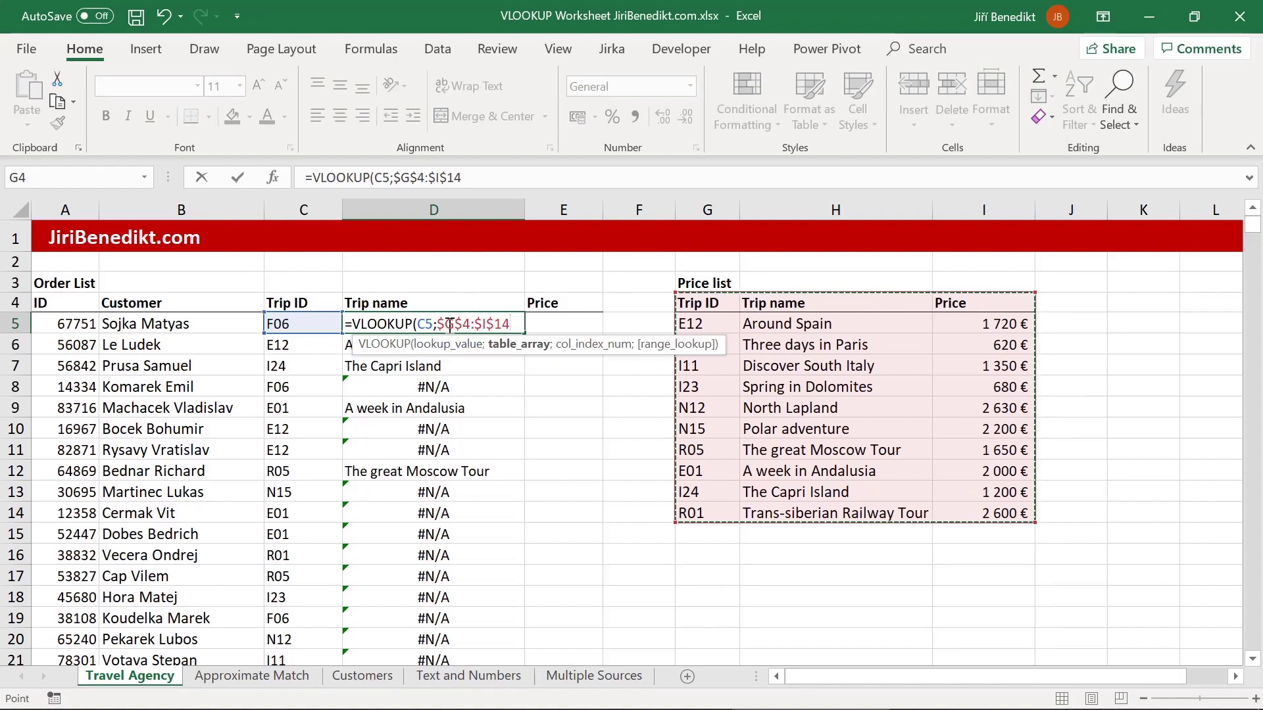
type(";")
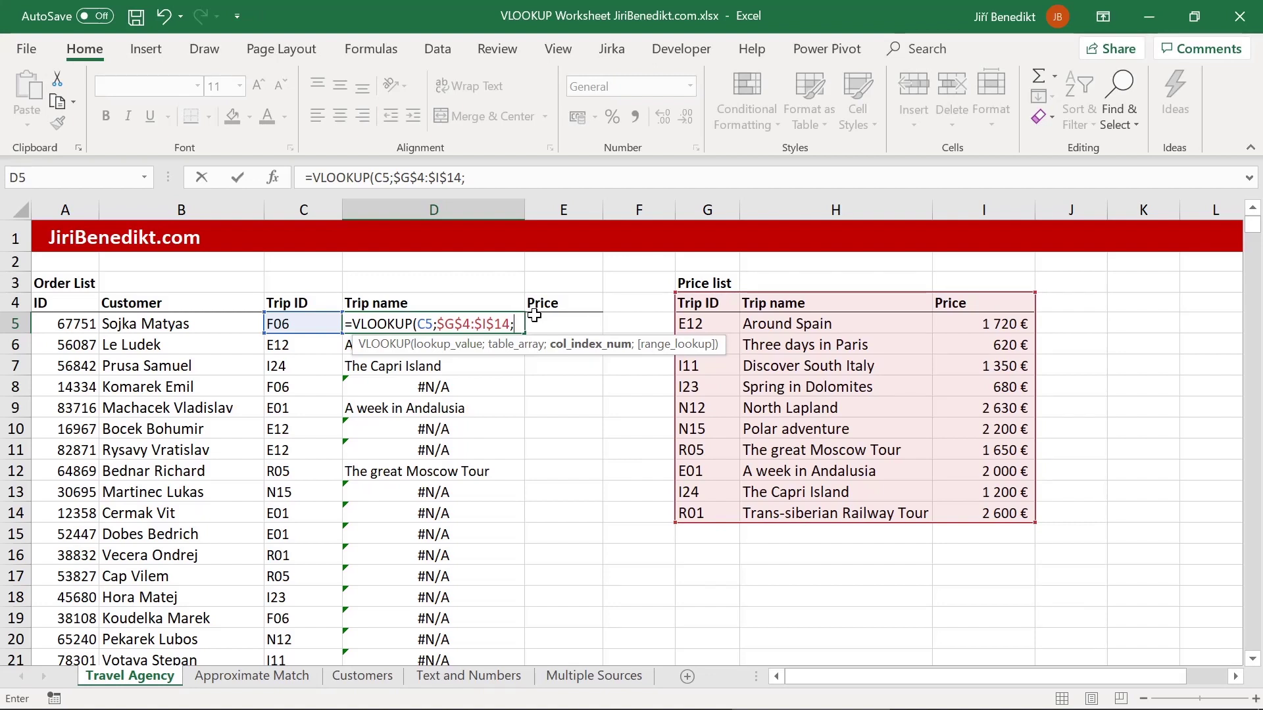
type("2;0")
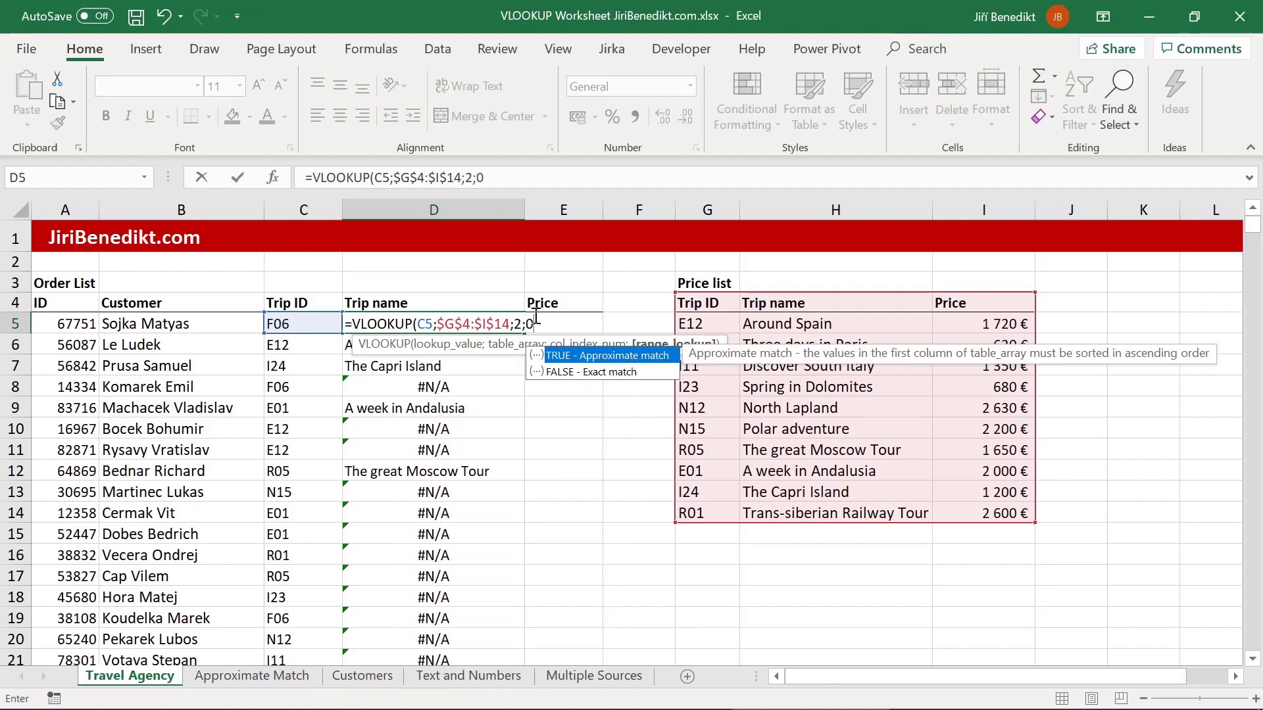
key("Return")
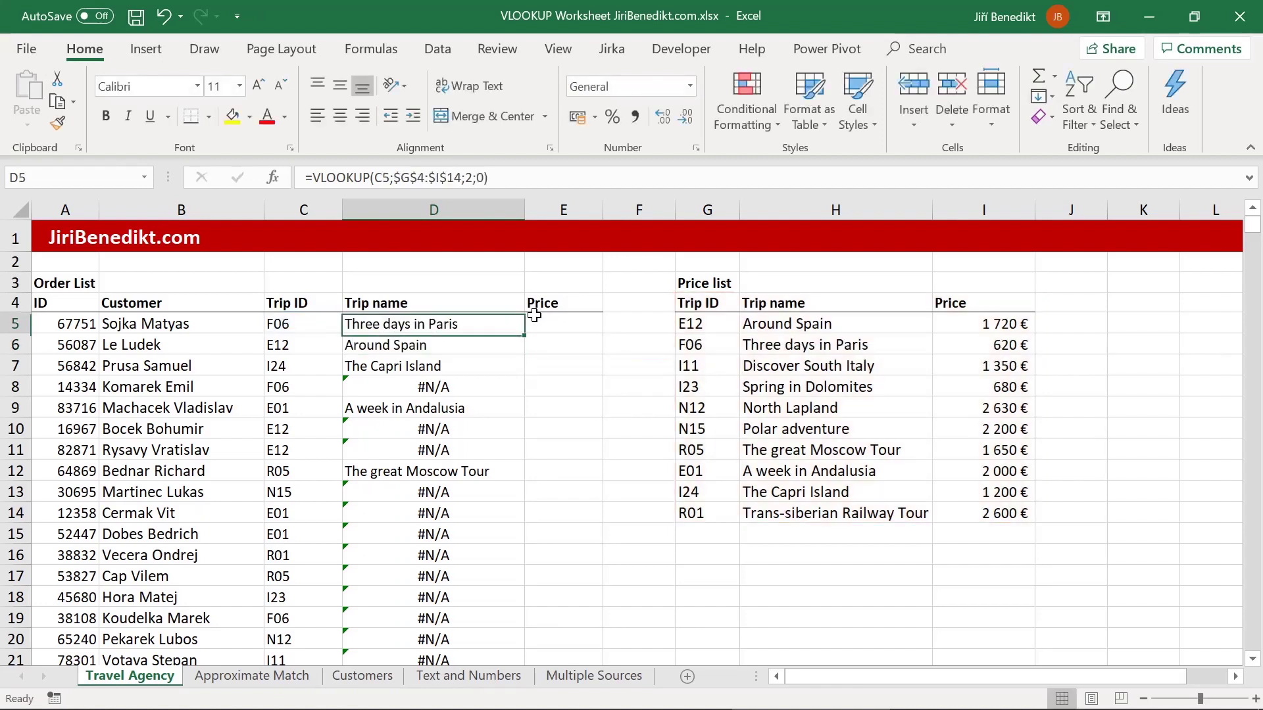
Fill the D5 formula down the order list's Trip name column and check the lookup range in D12.
double_click(524, 333)
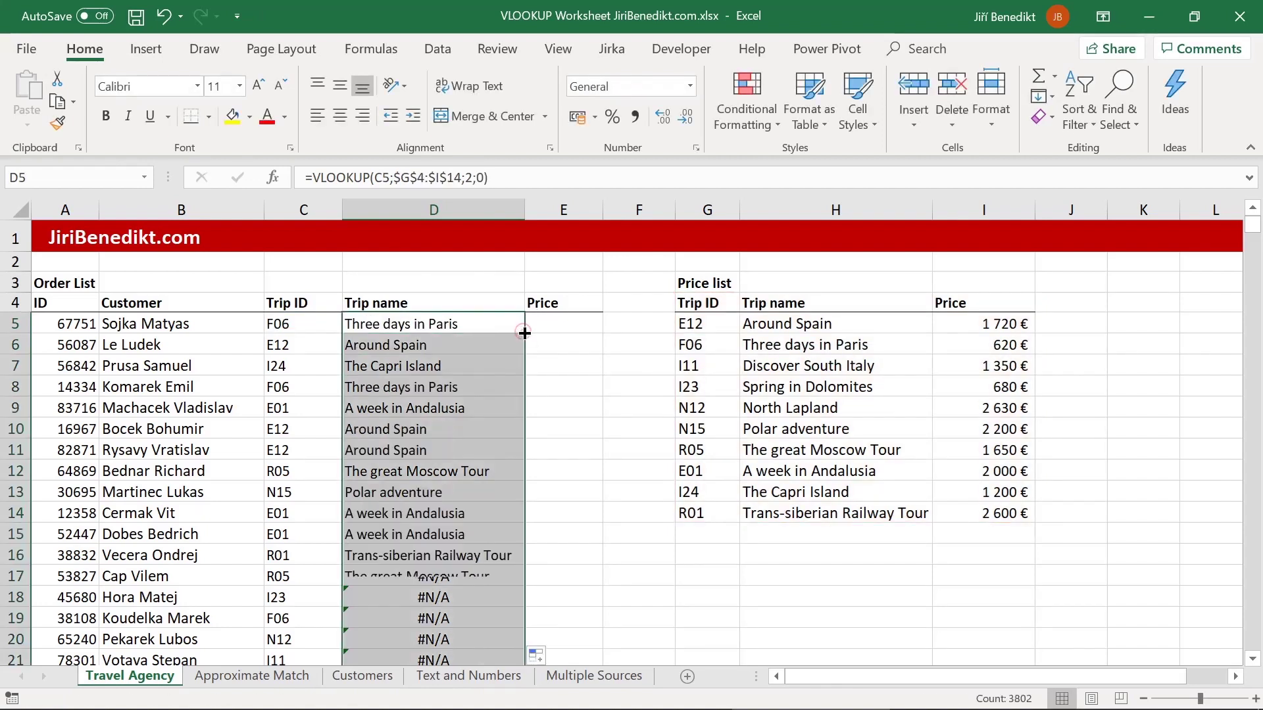
double_click(426, 470)
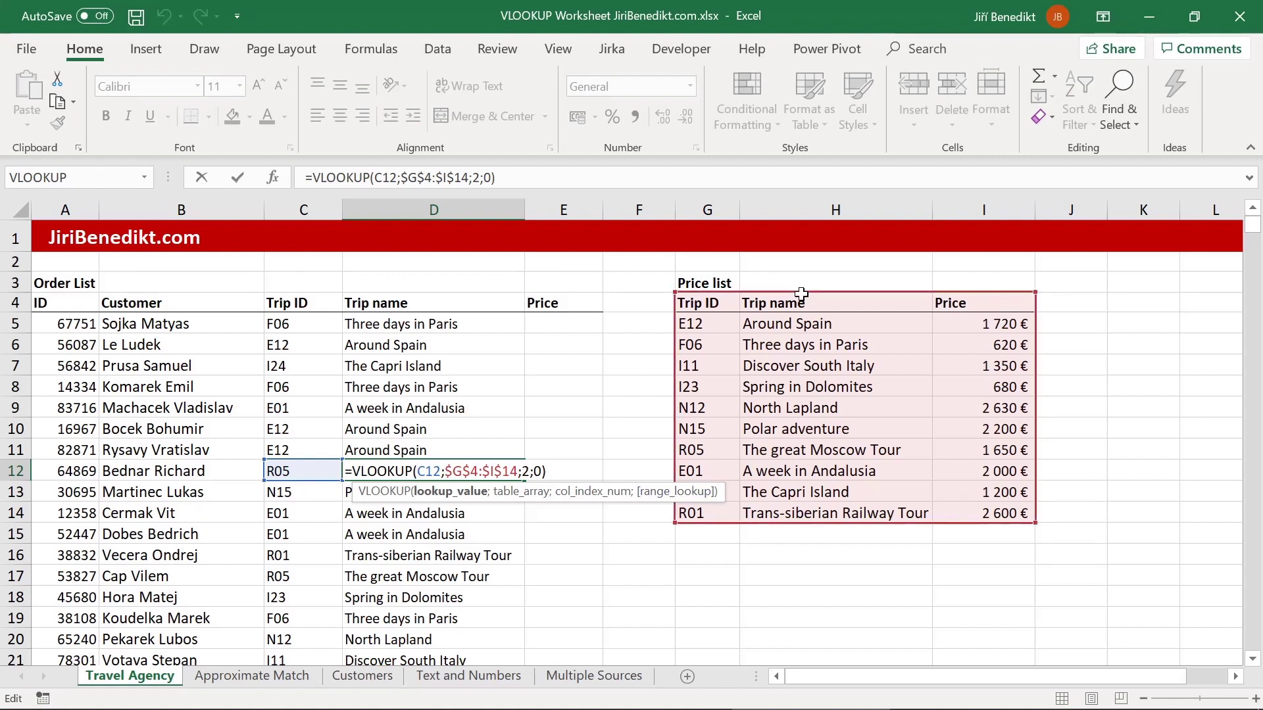
key("Return")
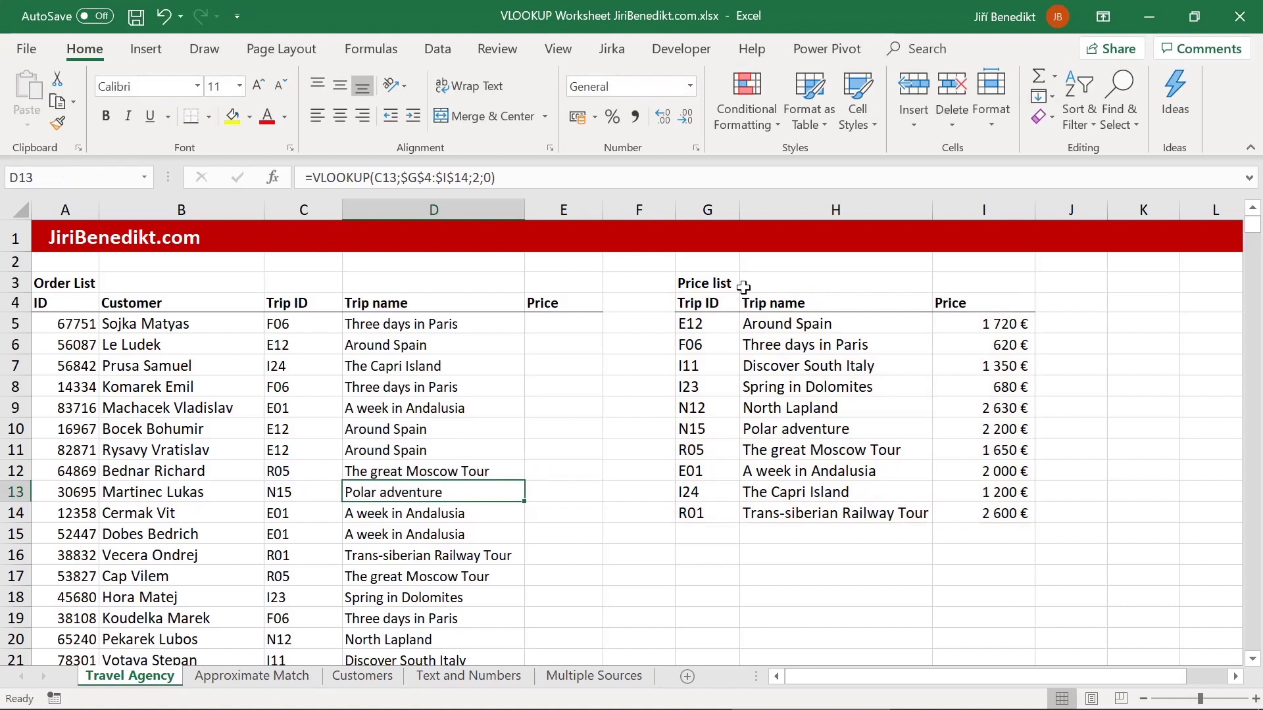
Start a new VLOOKUP formula in D5 with C5 as the lookup value and whole columns G:I as the table array.
left_click(435, 323)
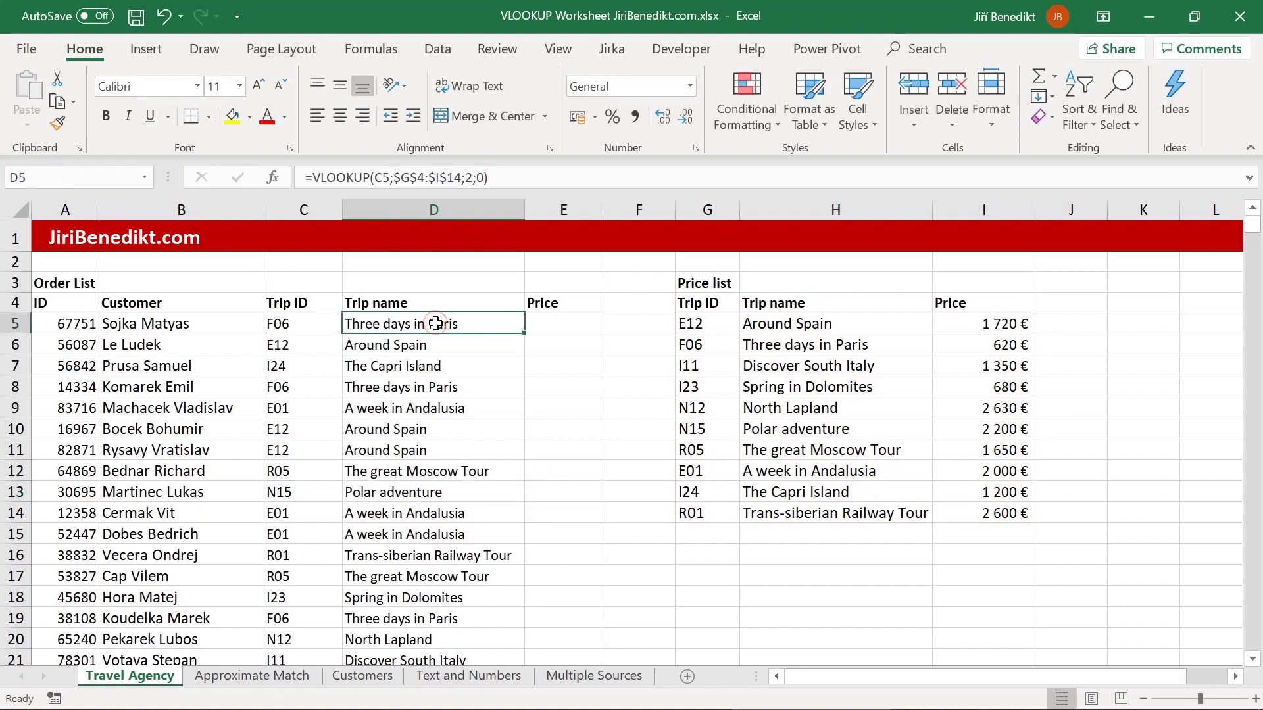
type("=vl")
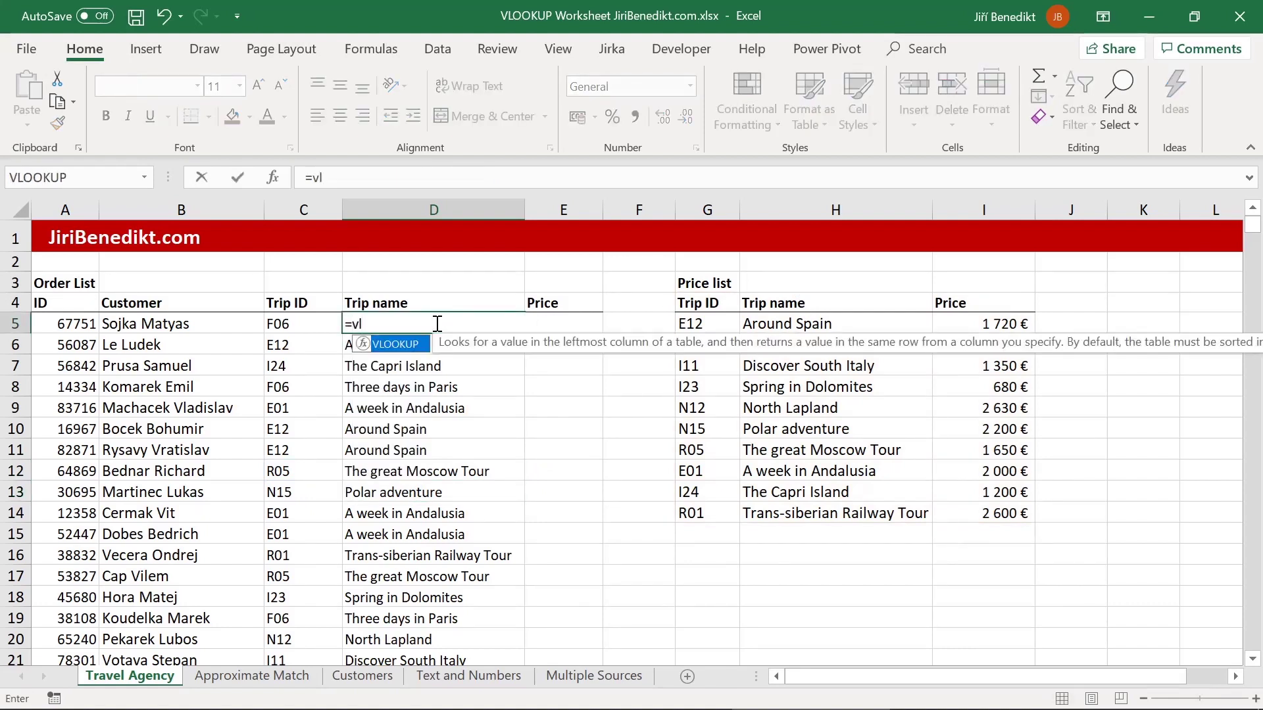
key("Tab")
left_click(301, 325)
type(";")
left_click_drag(709, 209, 982, 210)
type(";")
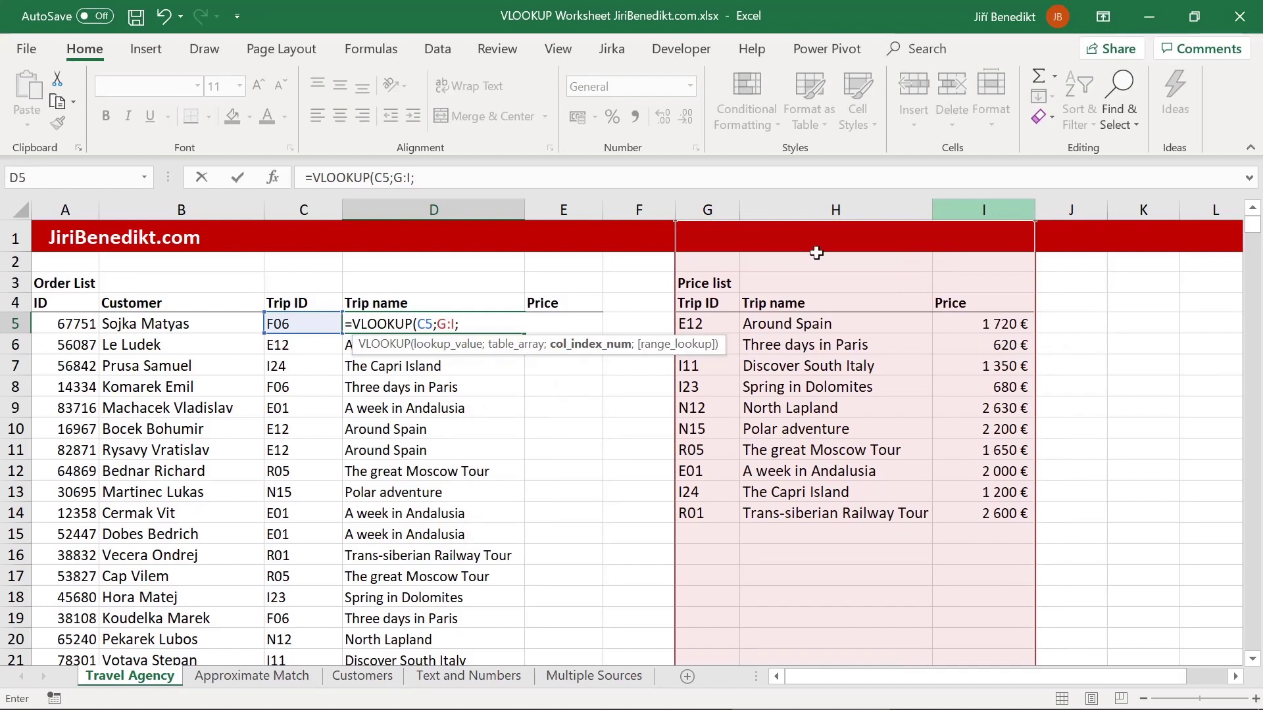
type("2")
key("ctrl+semicolon")
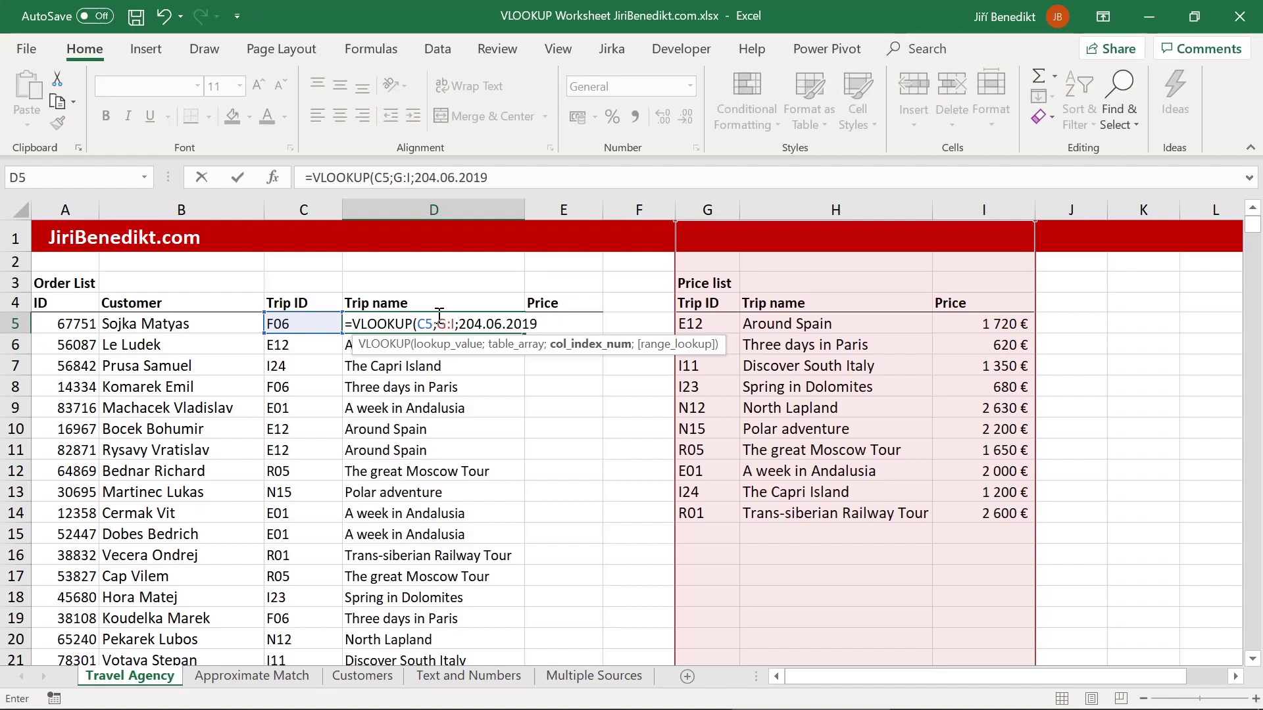
left_click_drag(466, 322, 531, 324)
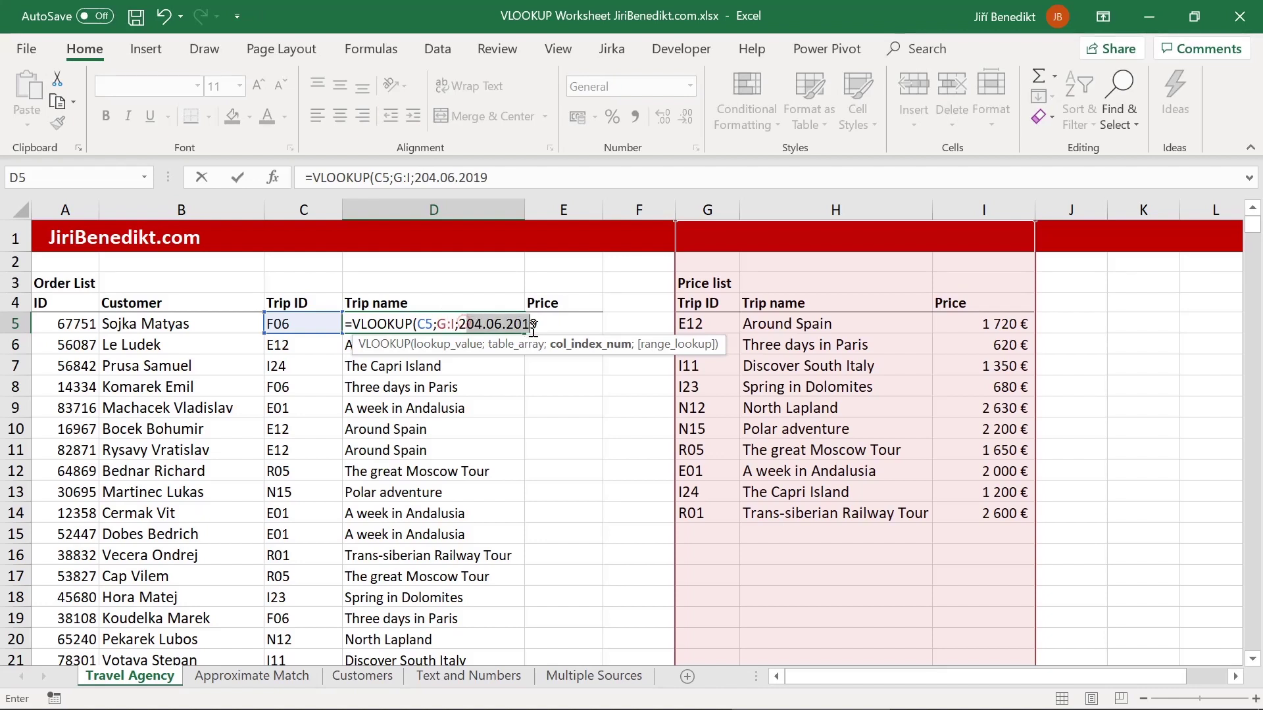
key("BackSpace")
key("BackSpace")
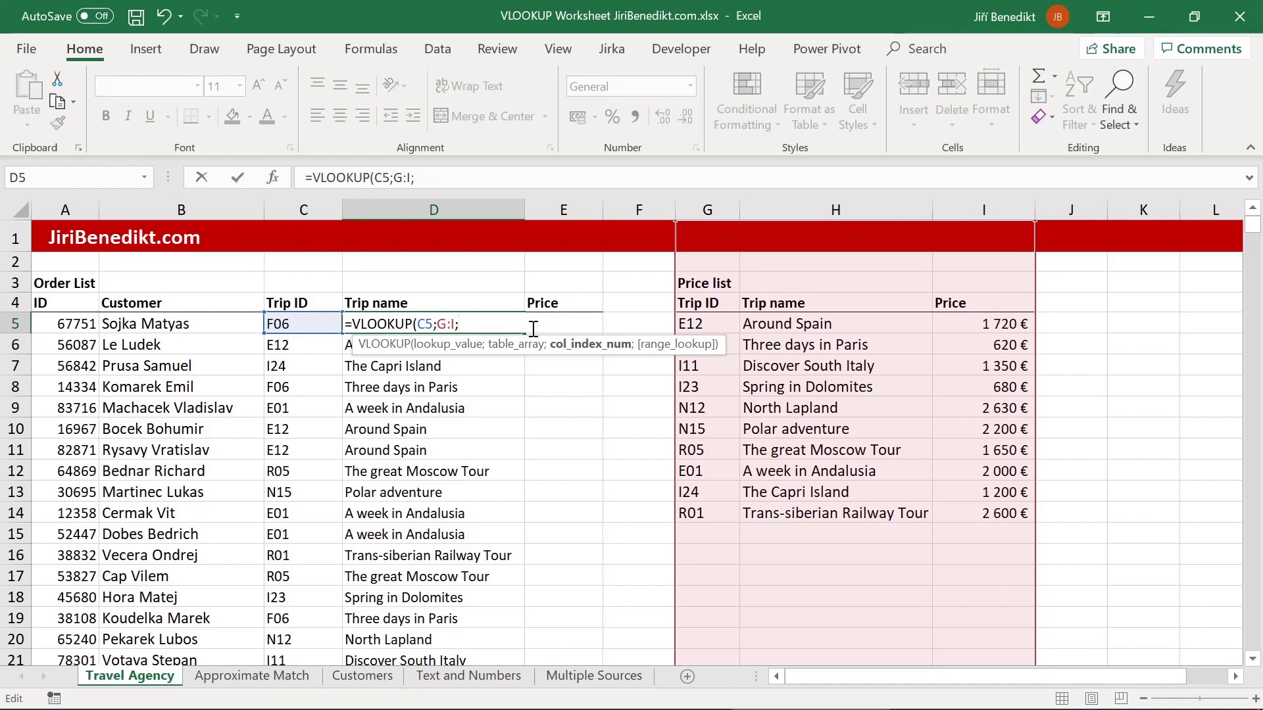
key("BackSpace")
Complete the D5 formula with column index 2 and range lookup 0, and fill it down the Trip name column.
type("2;0")
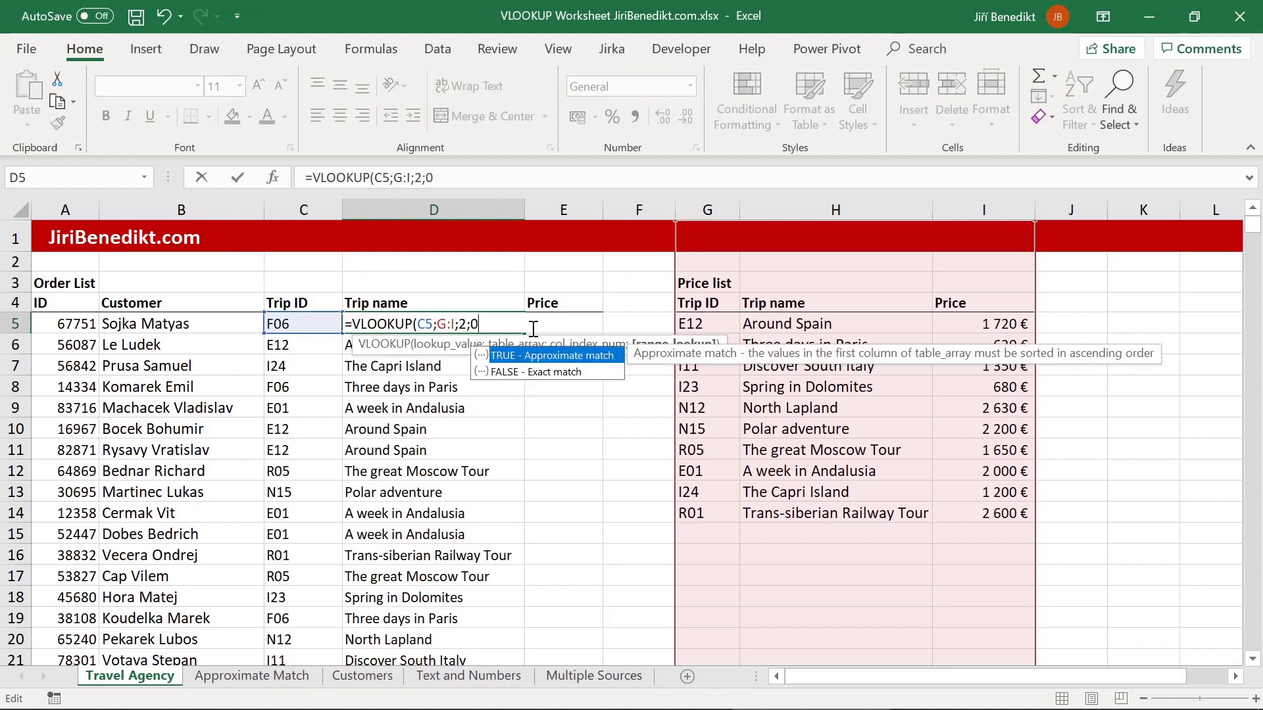
key("ctrl+Return")
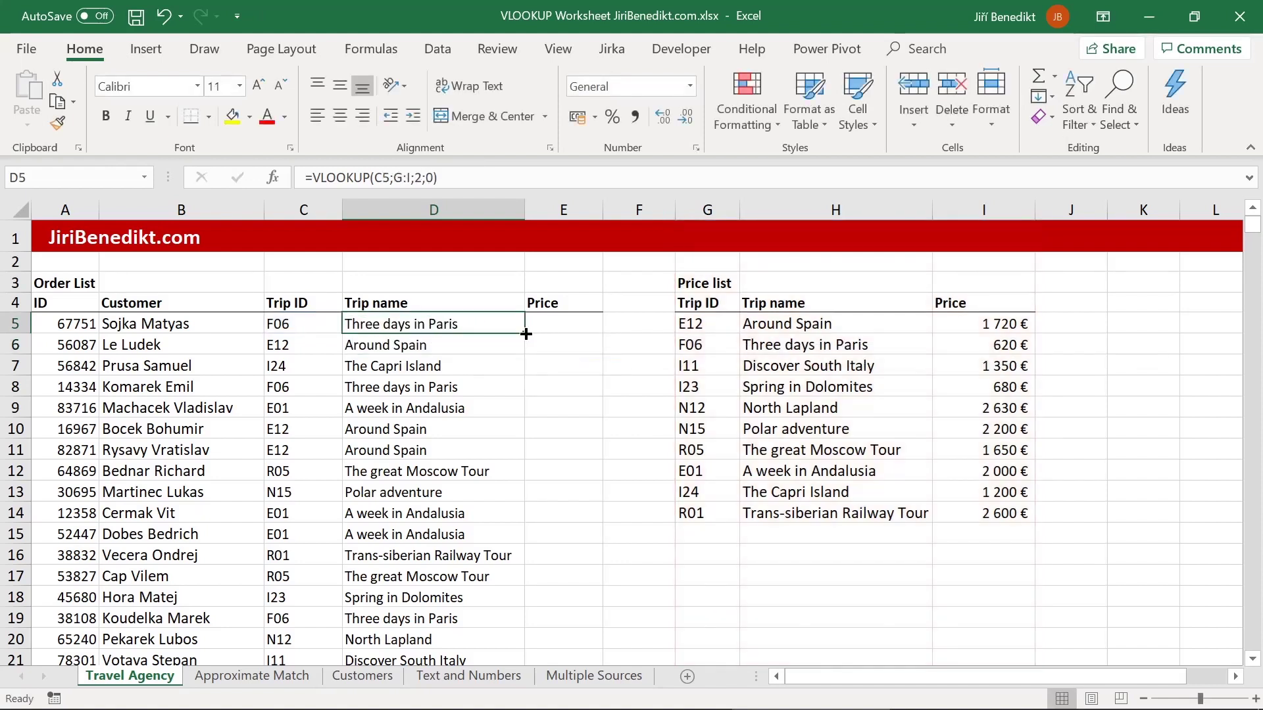
double_click(524, 334)
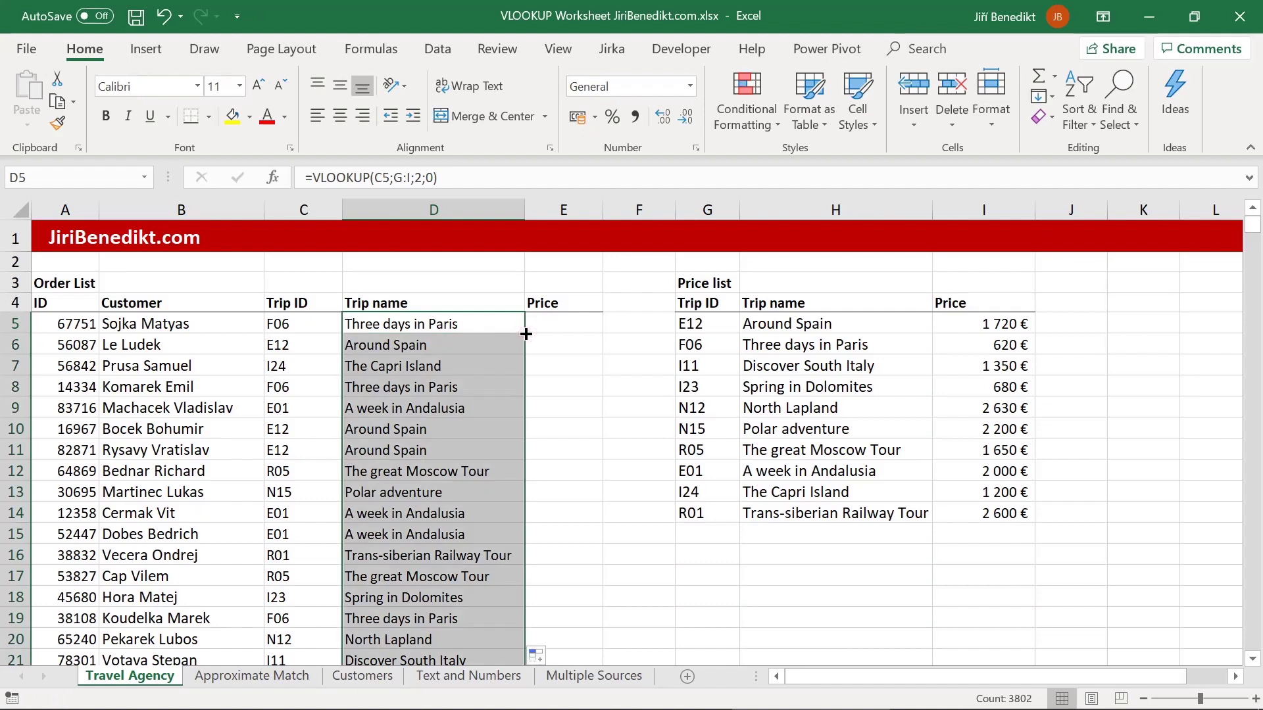